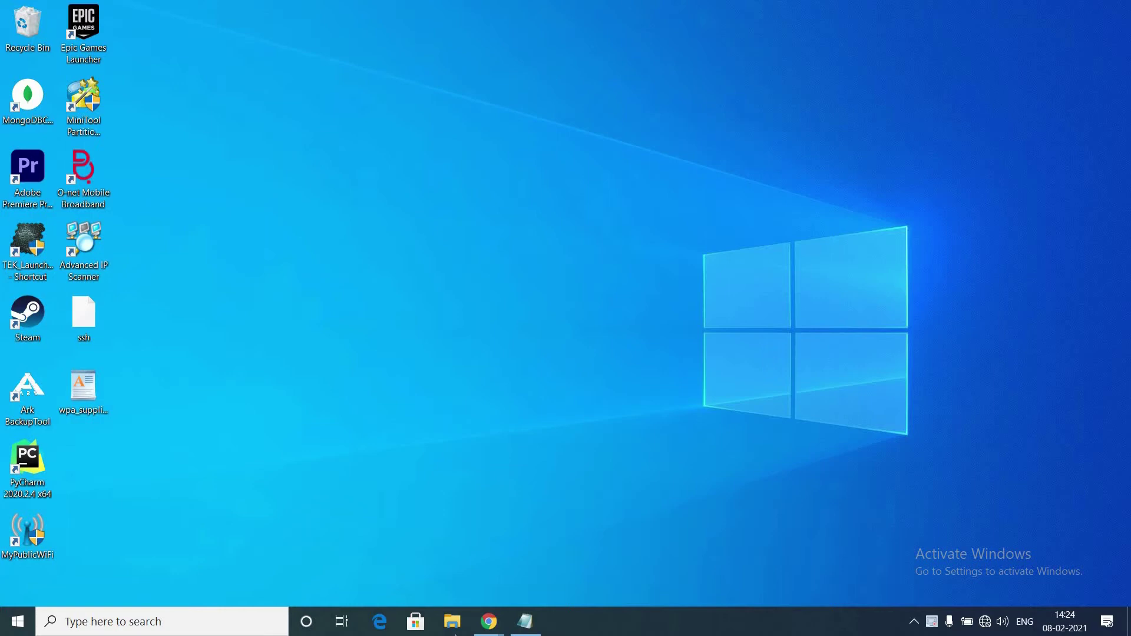
# Show This PC maximized in File Explorer and bring up its context menu.
pyautogui.click(453, 625)
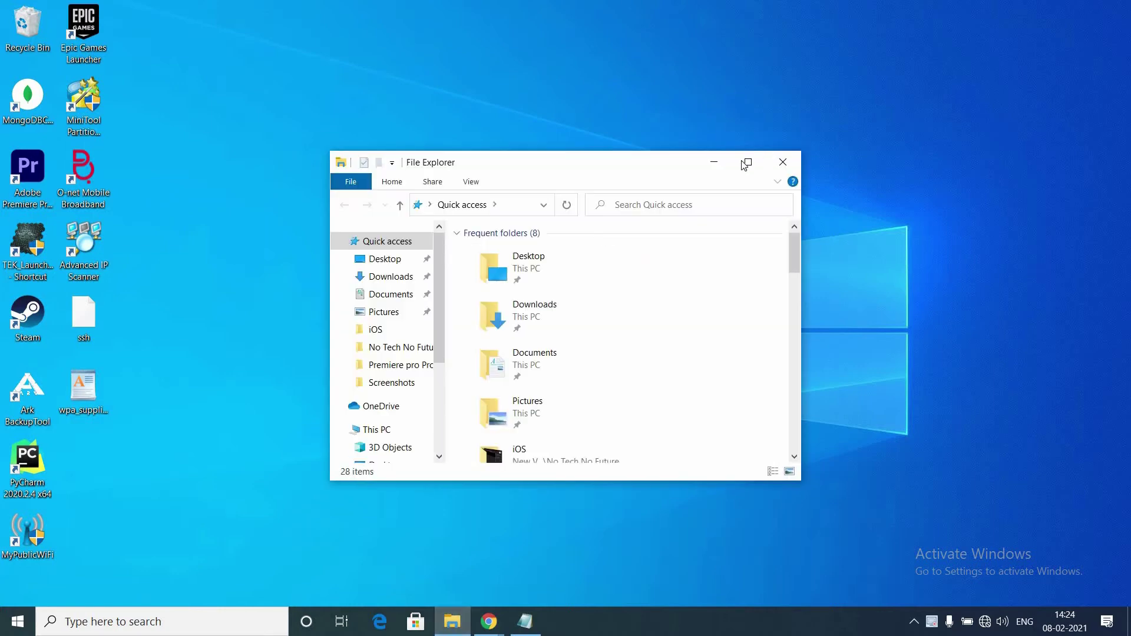
pyautogui.click(746, 163)
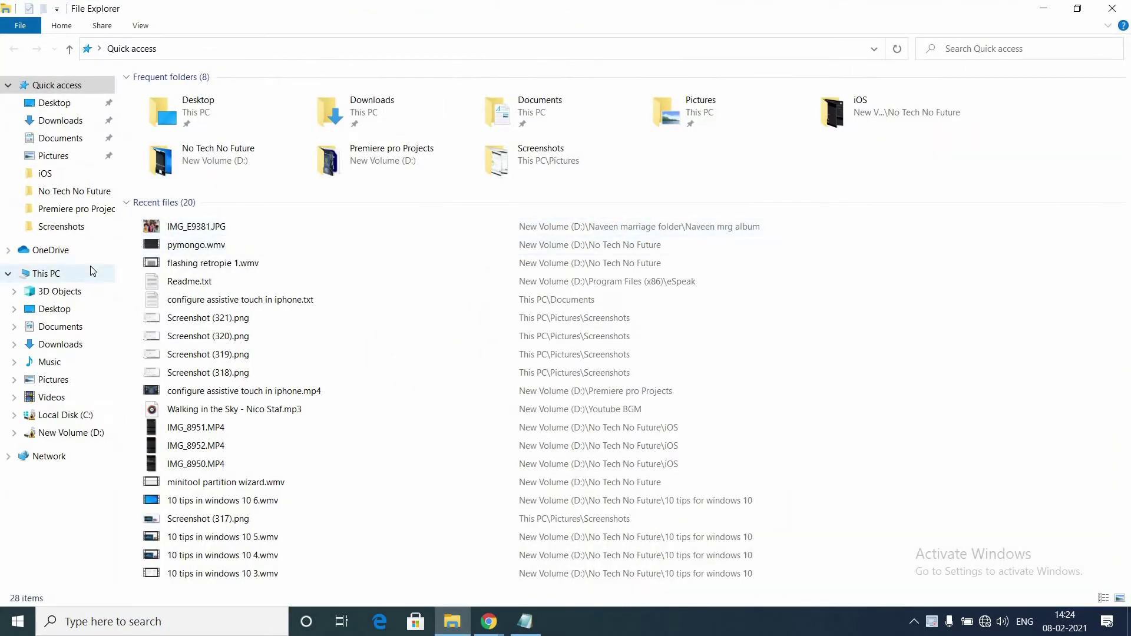
pyautogui.click(92, 271)
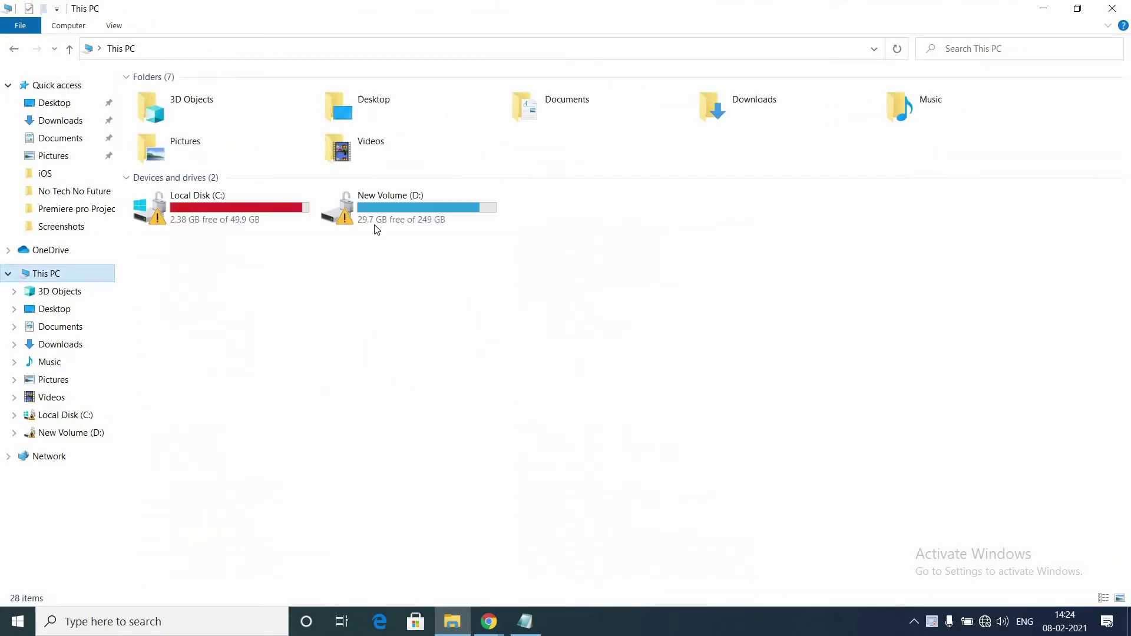
pyautogui.click(742, 368)
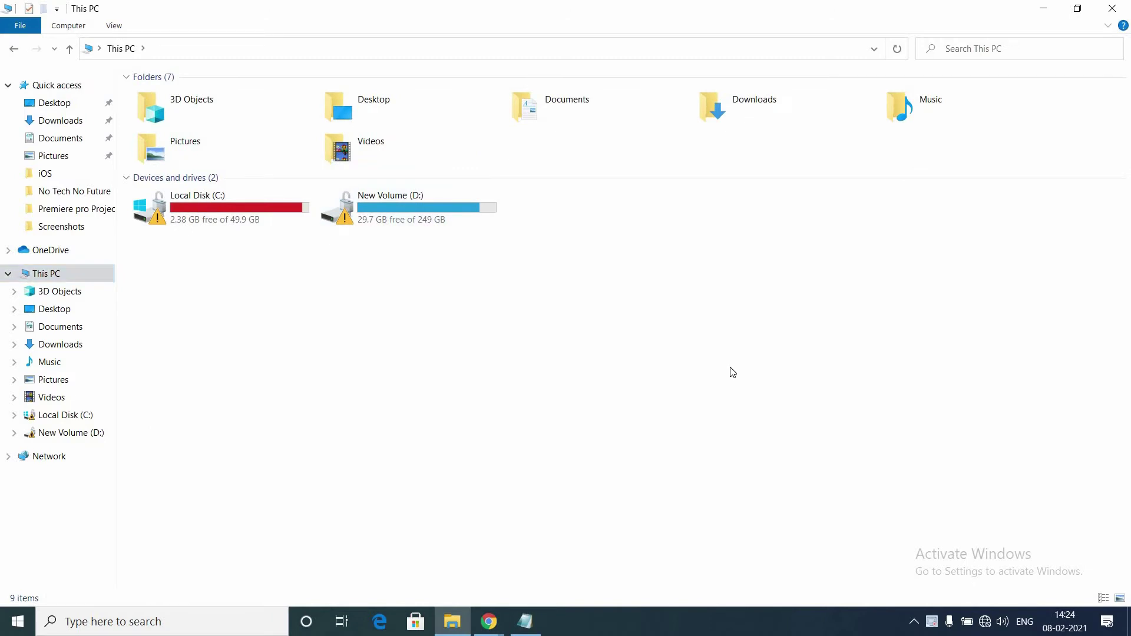
pyautogui.rightClick(544, 268)
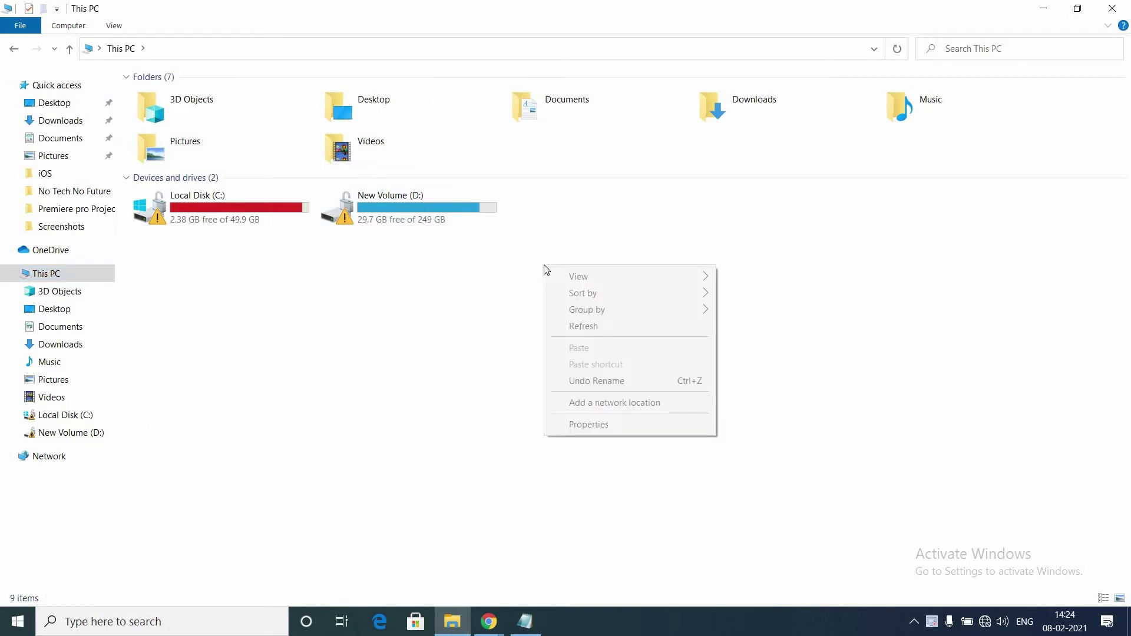
# Open This PC's Properties to show the System page, then maximize that window.
pyautogui.click(615, 427)
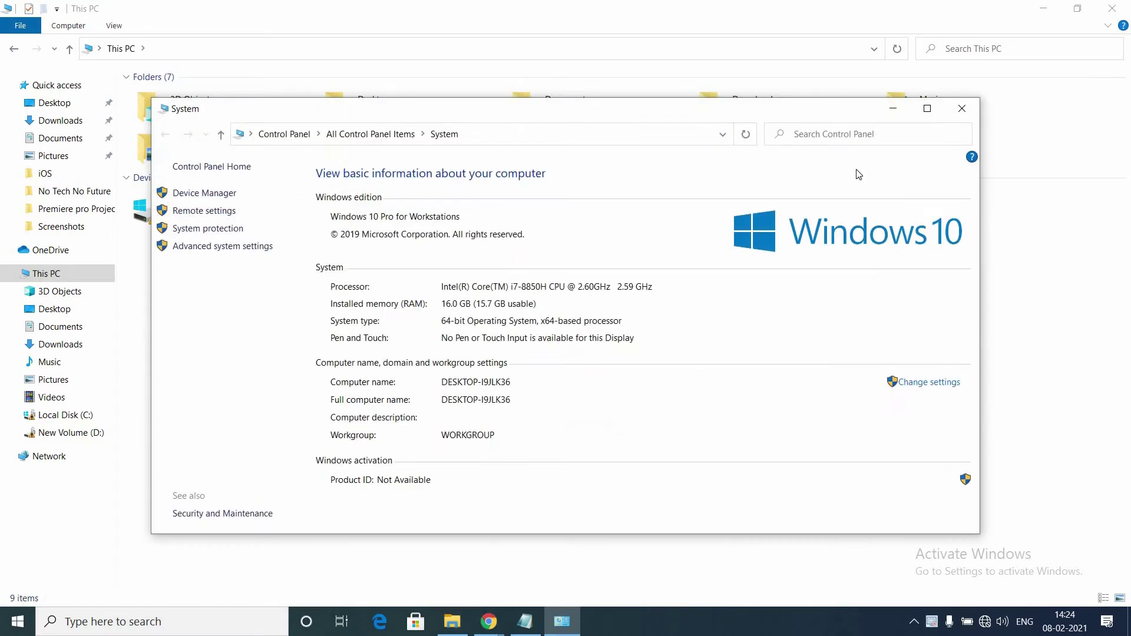
pyautogui.click(927, 108)
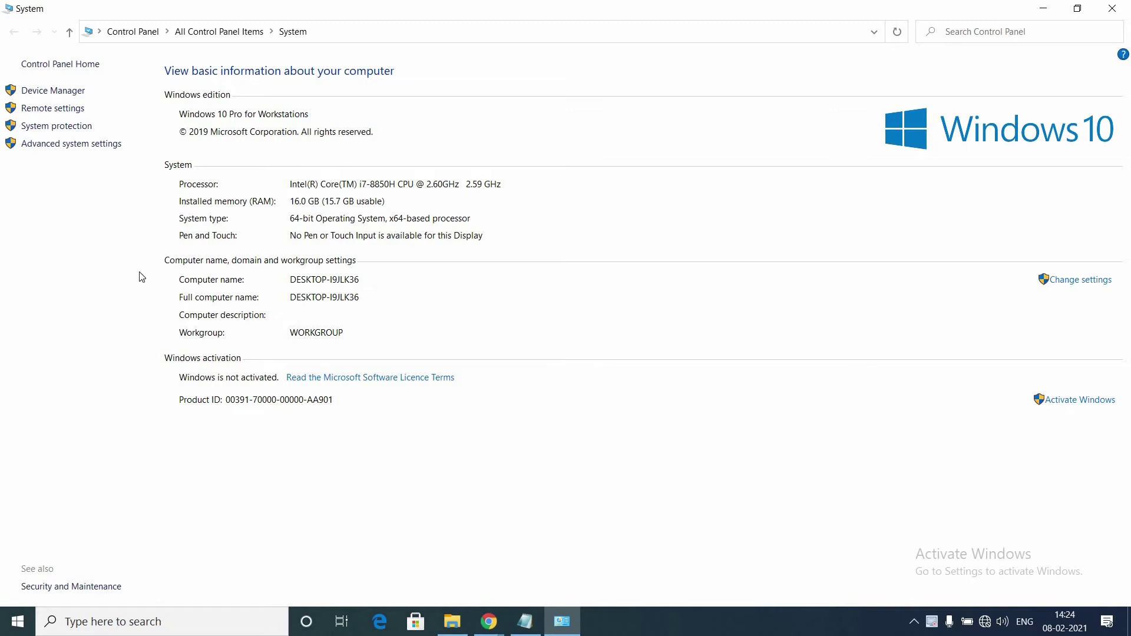
# Open Advanced system settings, glance at Computer Name, and return to the Advanced tab.
pyautogui.click(35, 152)
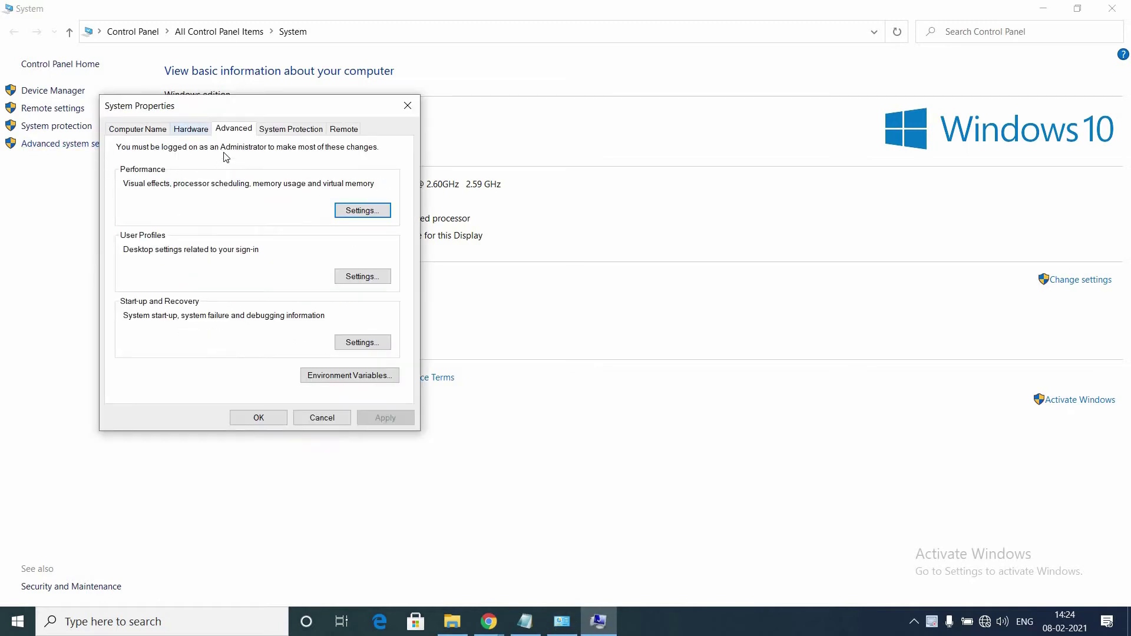
pyautogui.click(151, 132)
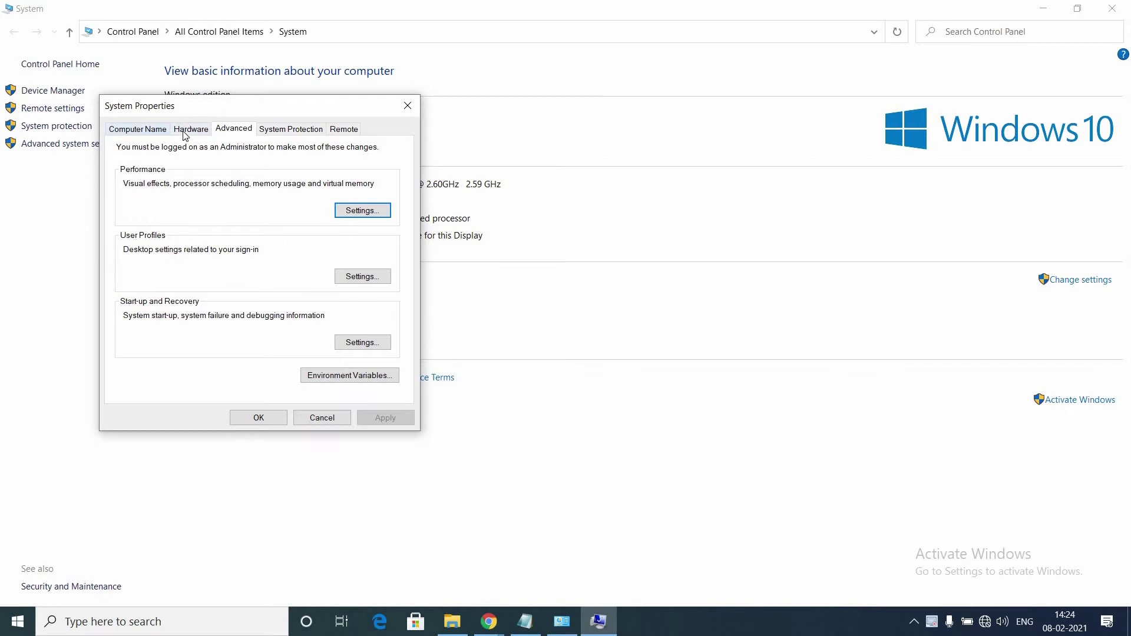
pyautogui.click(234, 130)
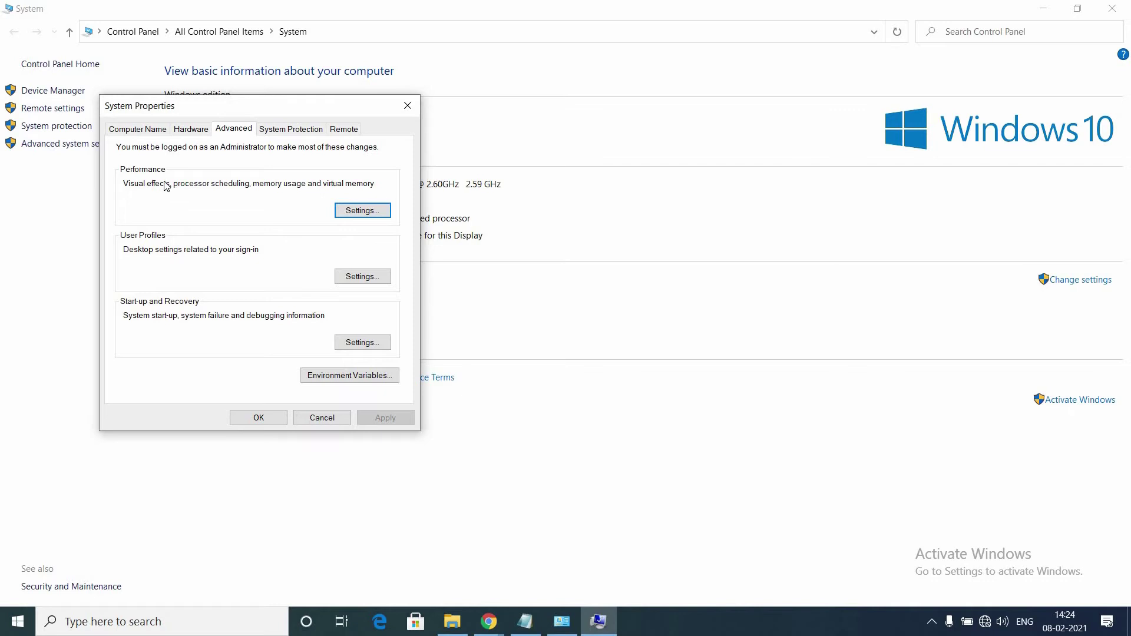
# Set visual effects to Adjust for best performance, apply it, and close Performance Options.
pyautogui.click(371, 212)
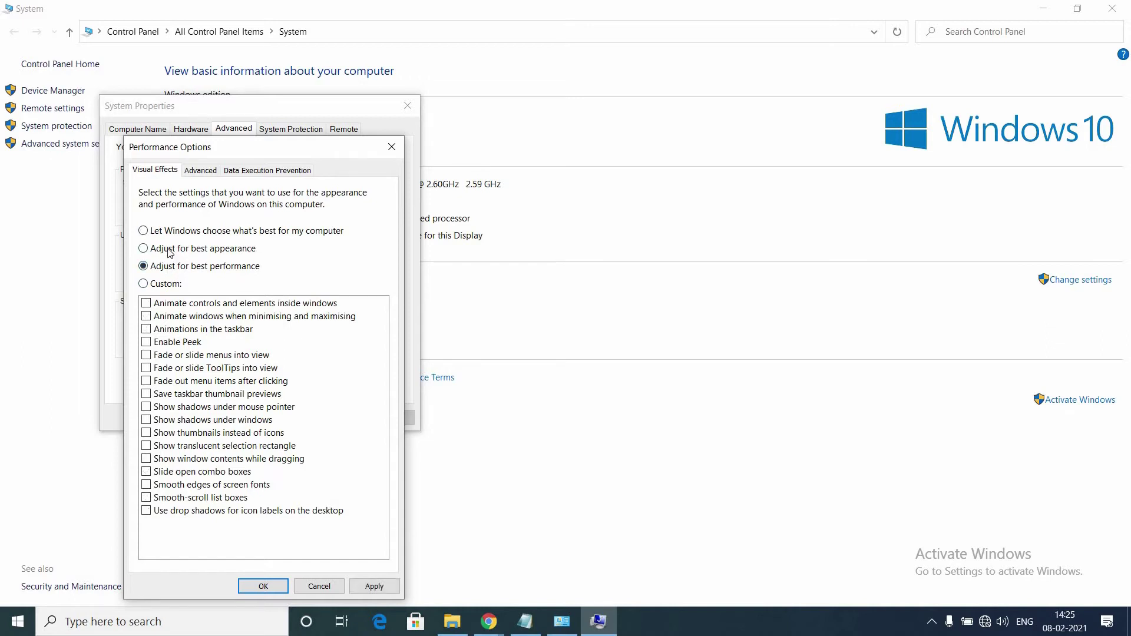
pyautogui.click(170, 250)
pyautogui.click(209, 268)
pyautogui.click(374, 587)
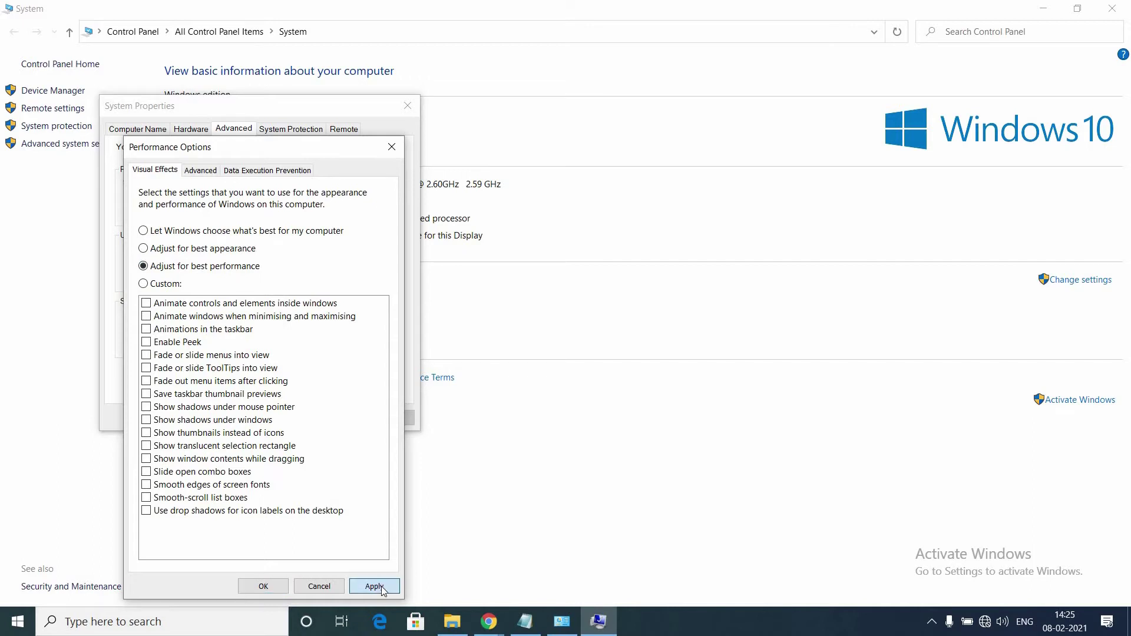
pyautogui.click(277, 587)
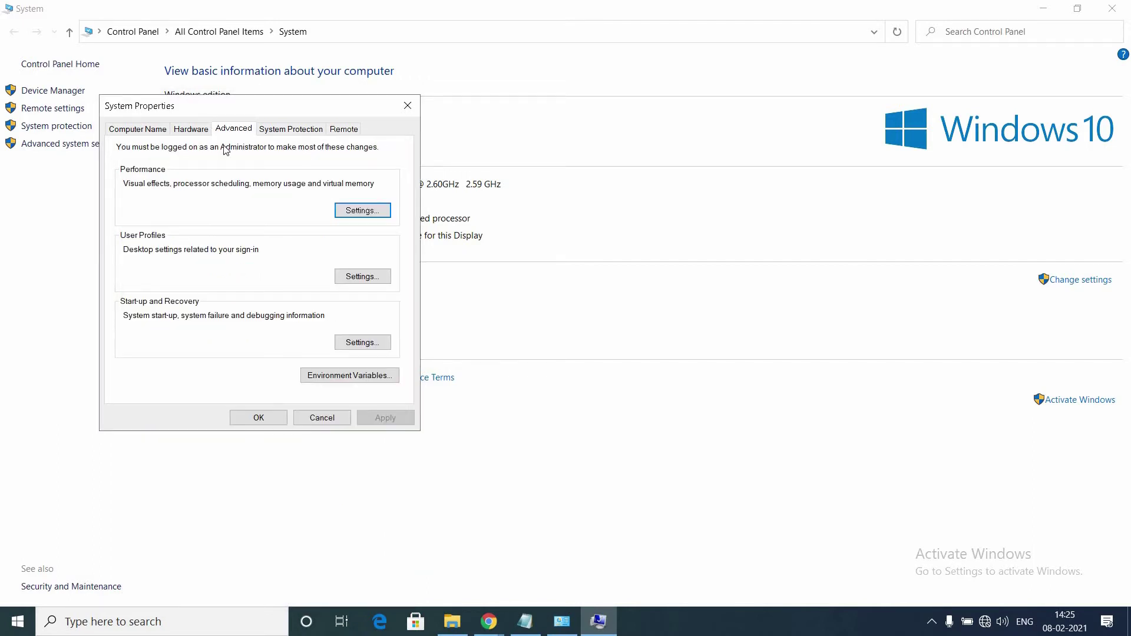
# Switch visual effects to Custom with Smooth edges of screen fonts enabled, and apply.
pyautogui.click(354, 212)
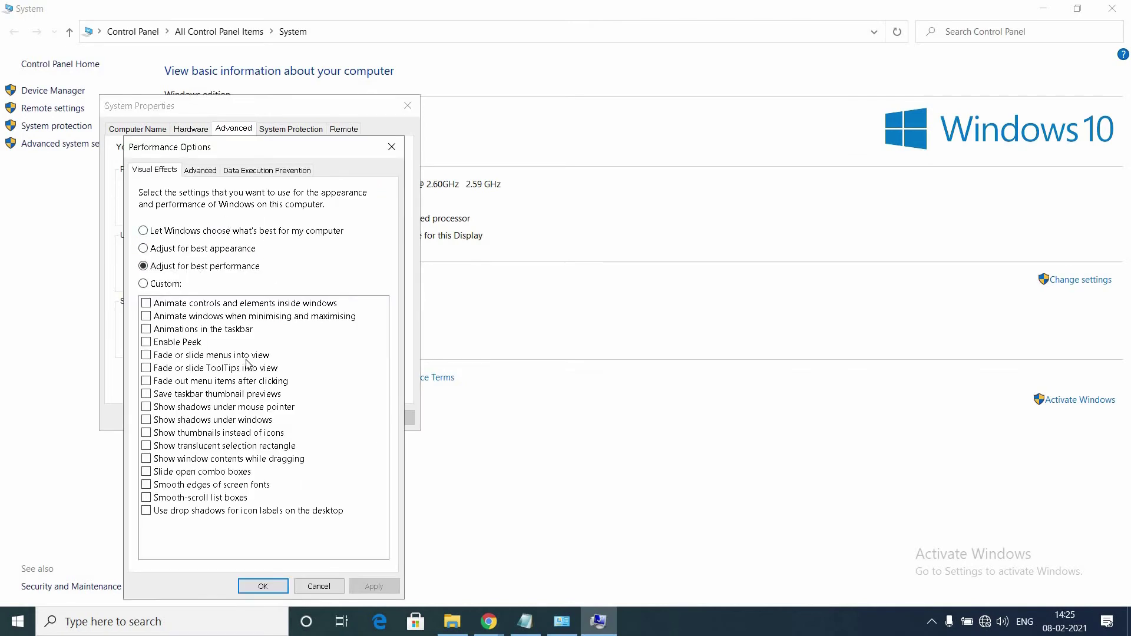
pyautogui.click(201, 172)
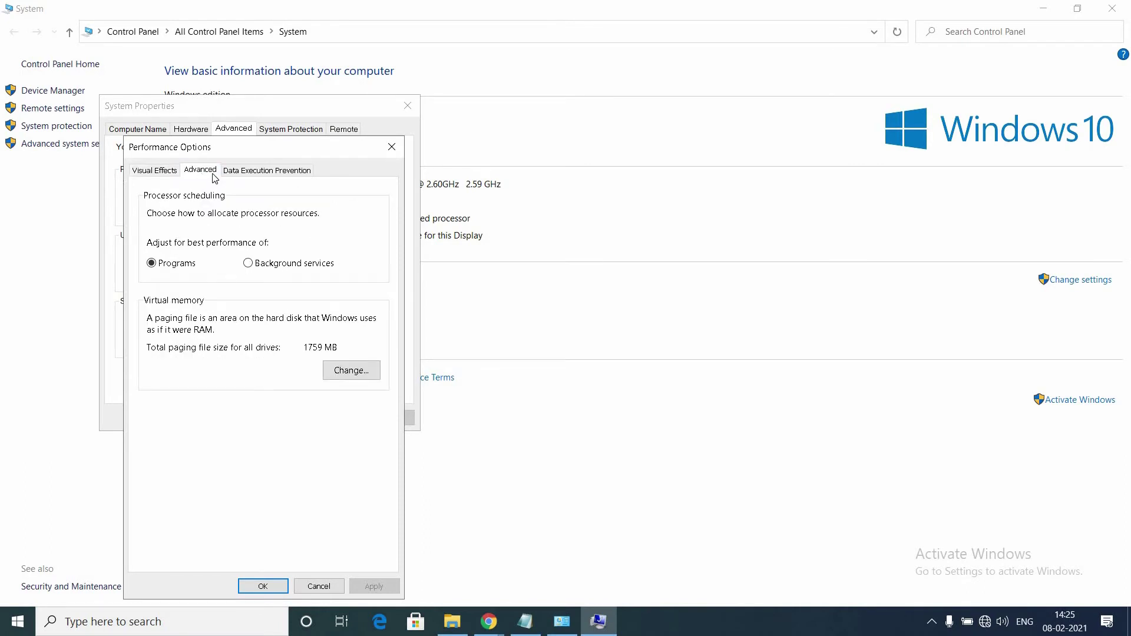
pyautogui.click(153, 174)
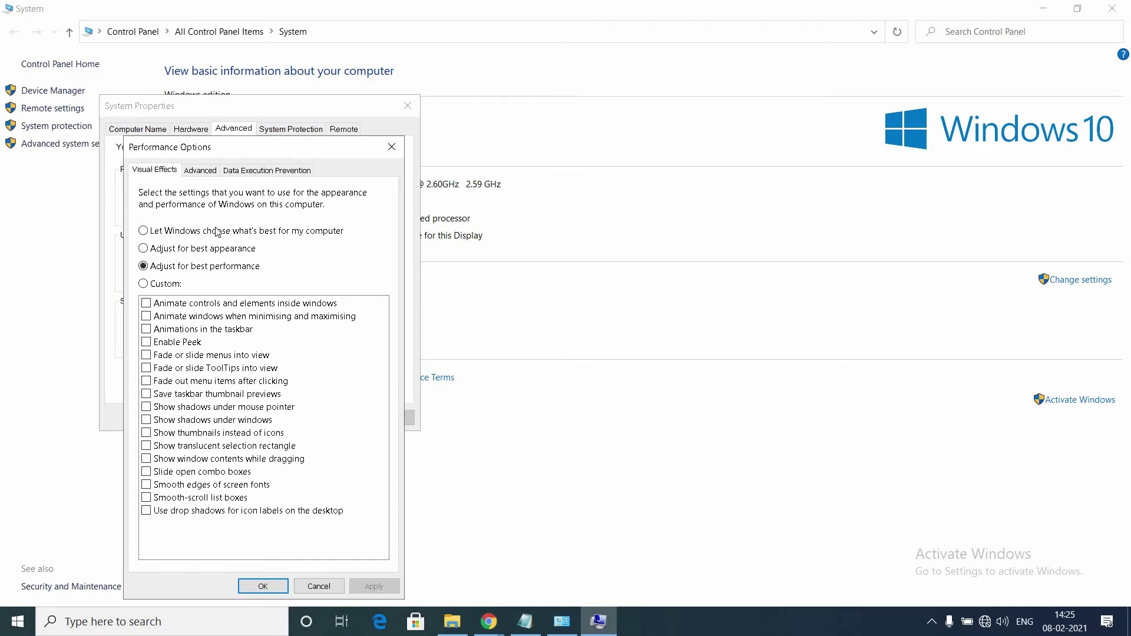
pyautogui.click(144, 284)
pyautogui.click(200, 482)
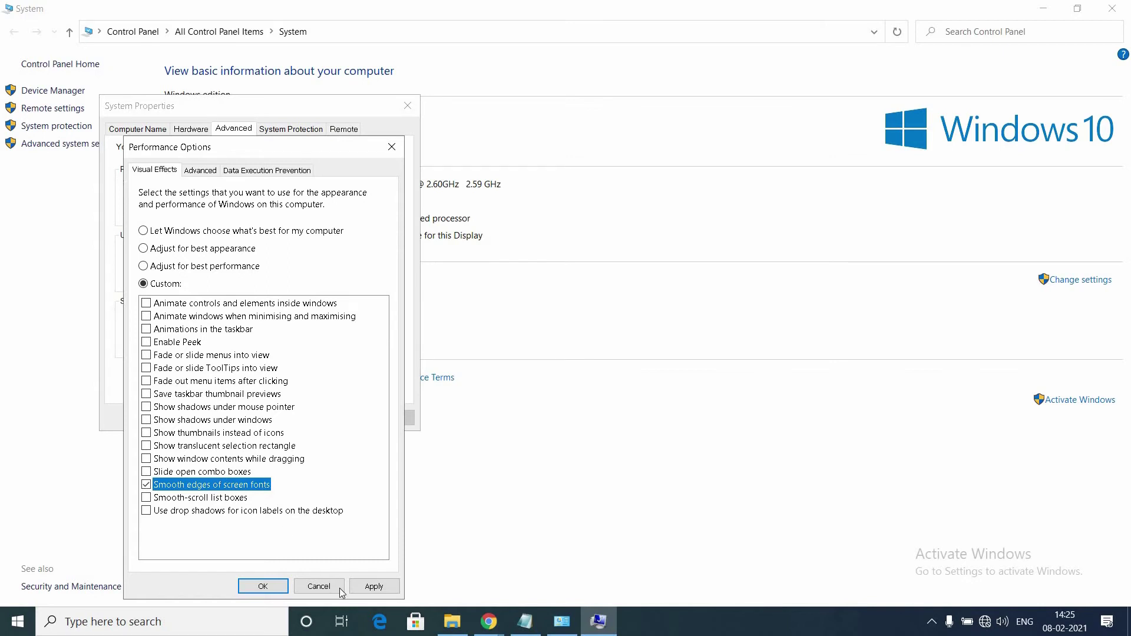
pyautogui.click(371, 586)
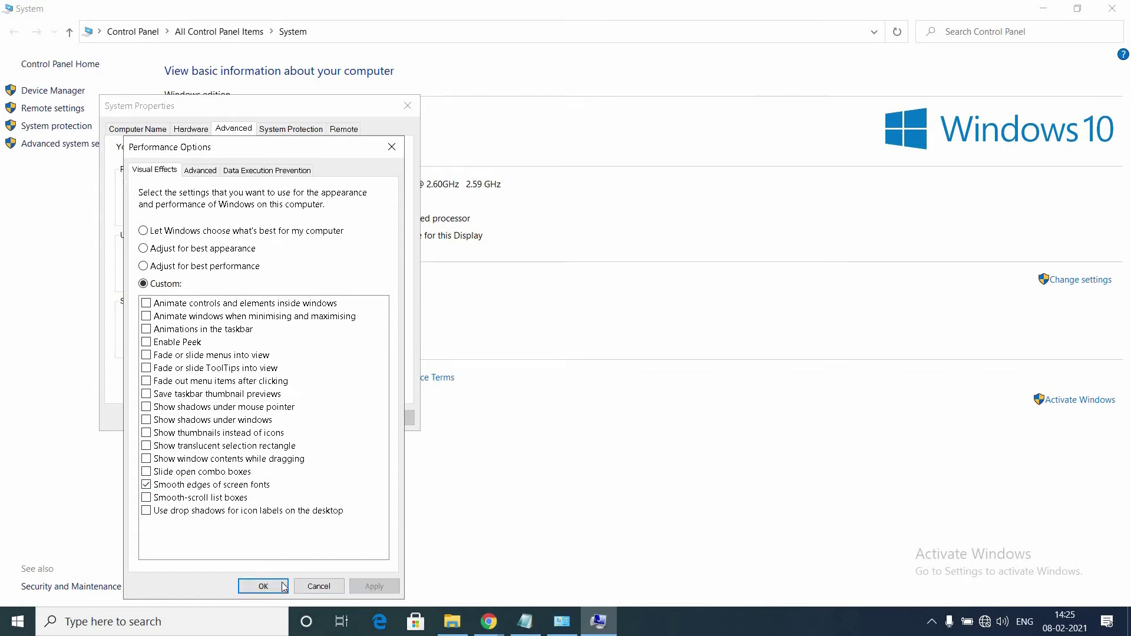
# Reopen Performance Options and bring up the Virtual Memory dialog from its Advanced tab.
pyautogui.click(263, 586)
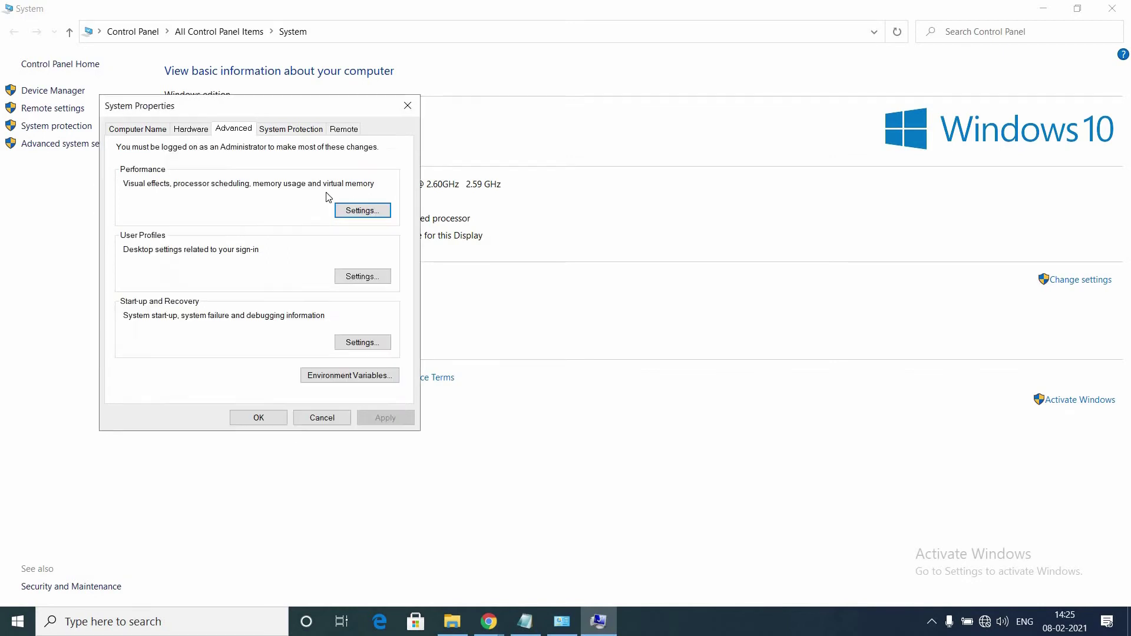
pyautogui.click(361, 210)
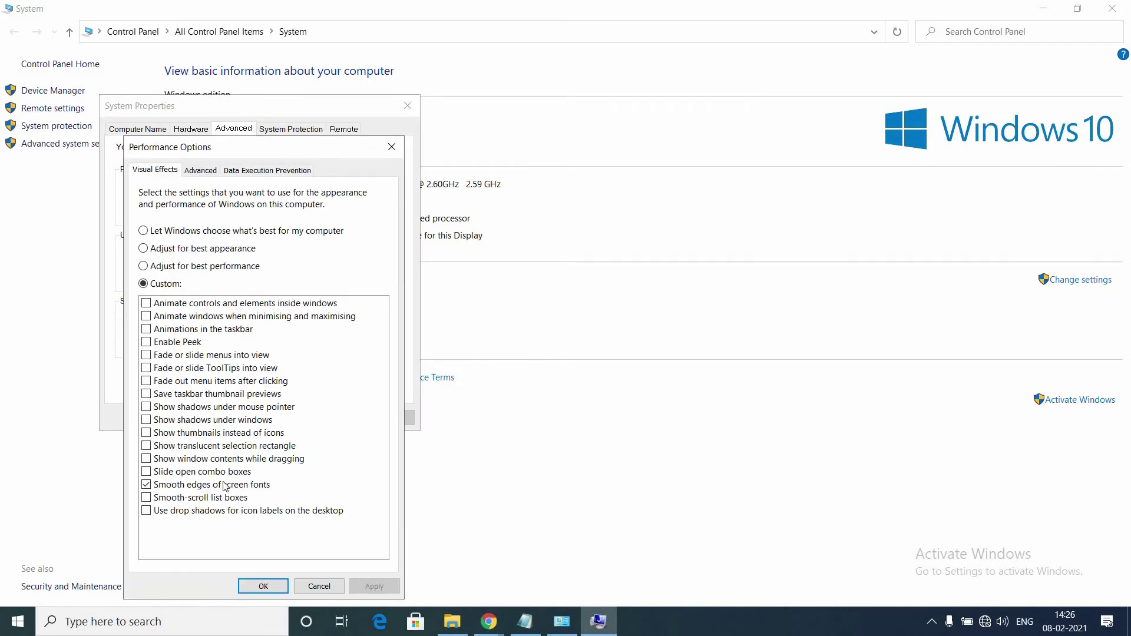
pyautogui.click(201, 170)
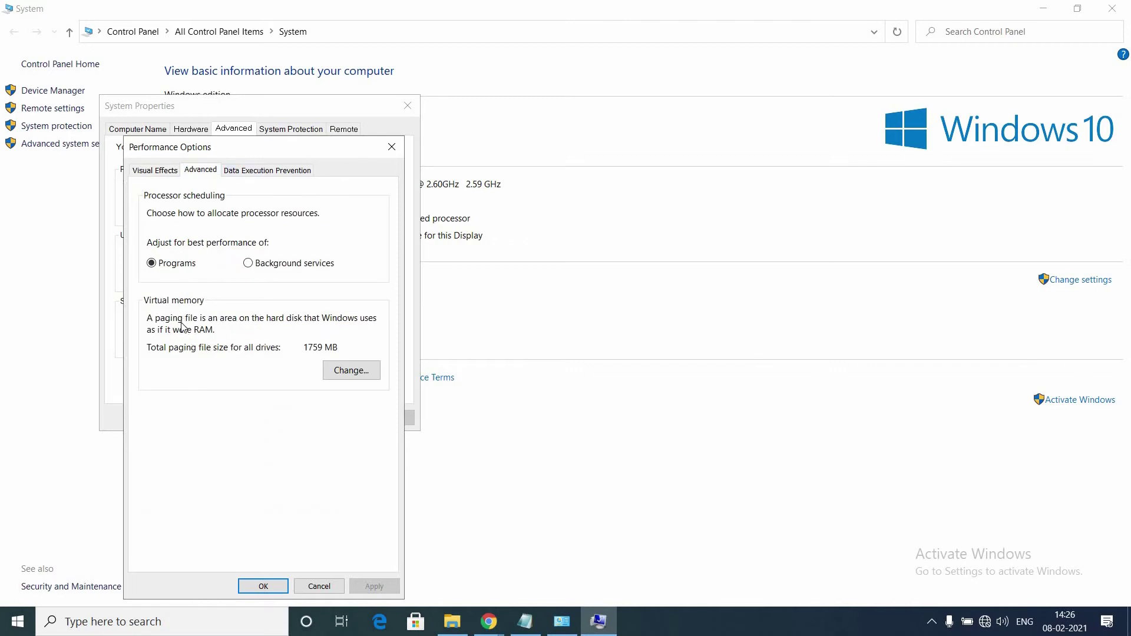
pyautogui.click(349, 371)
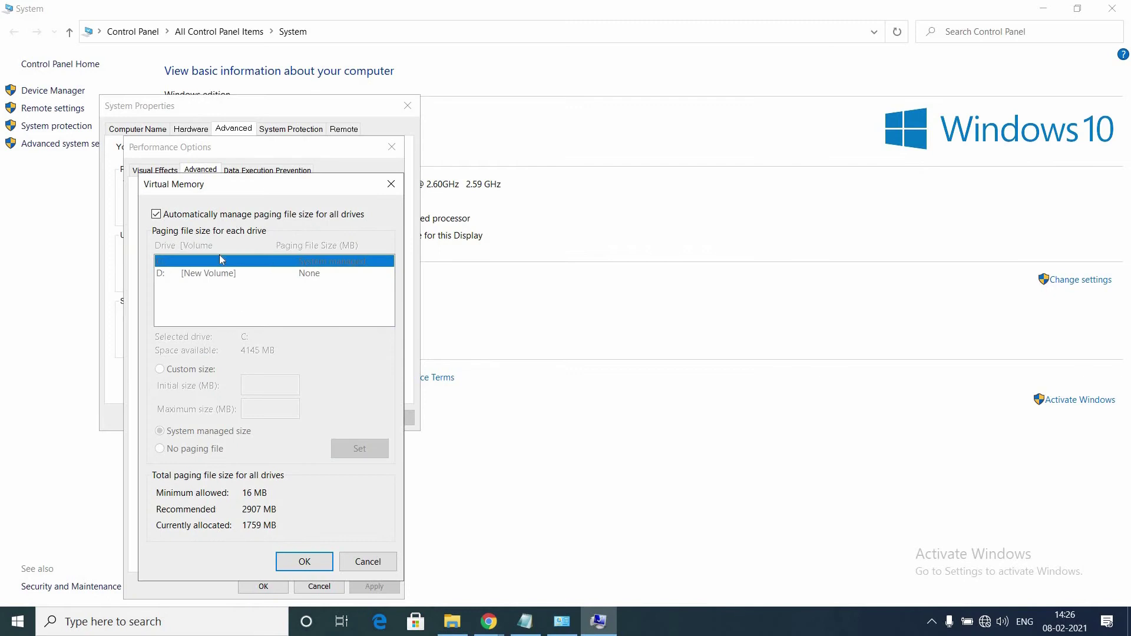
# Turn off automatic paging file management and choose Custom size for the selected drive.
pyautogui.click(208, 216)
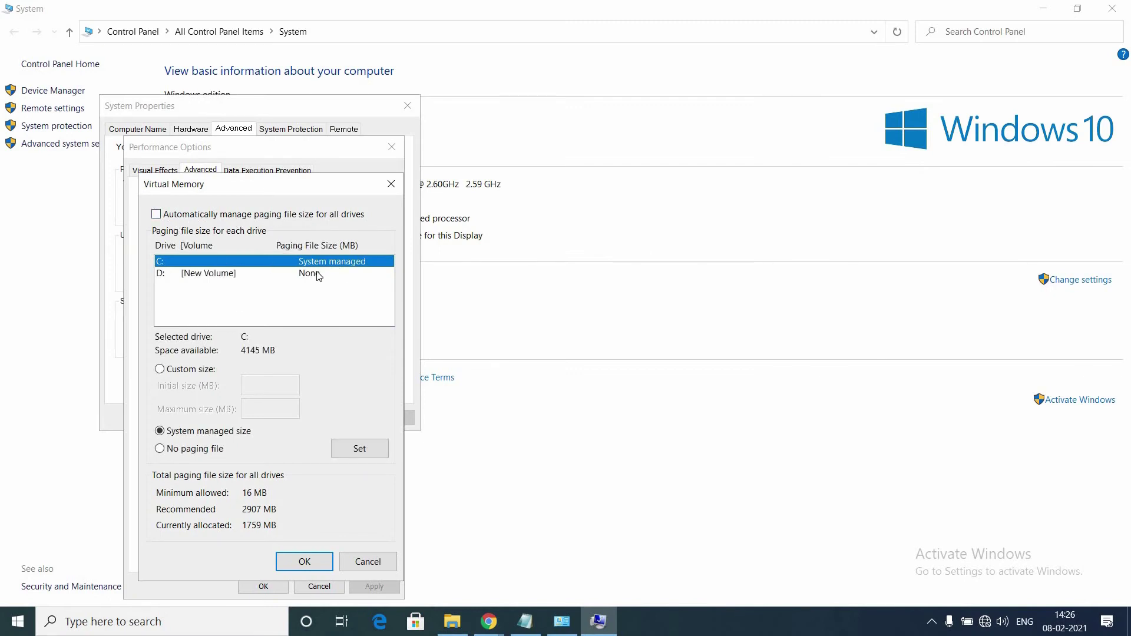
pyautogui.click(239, 272)
pyautogui.click(237, 263)
pyautogui.click(193, 371)
pyautogui.click(278, 384)
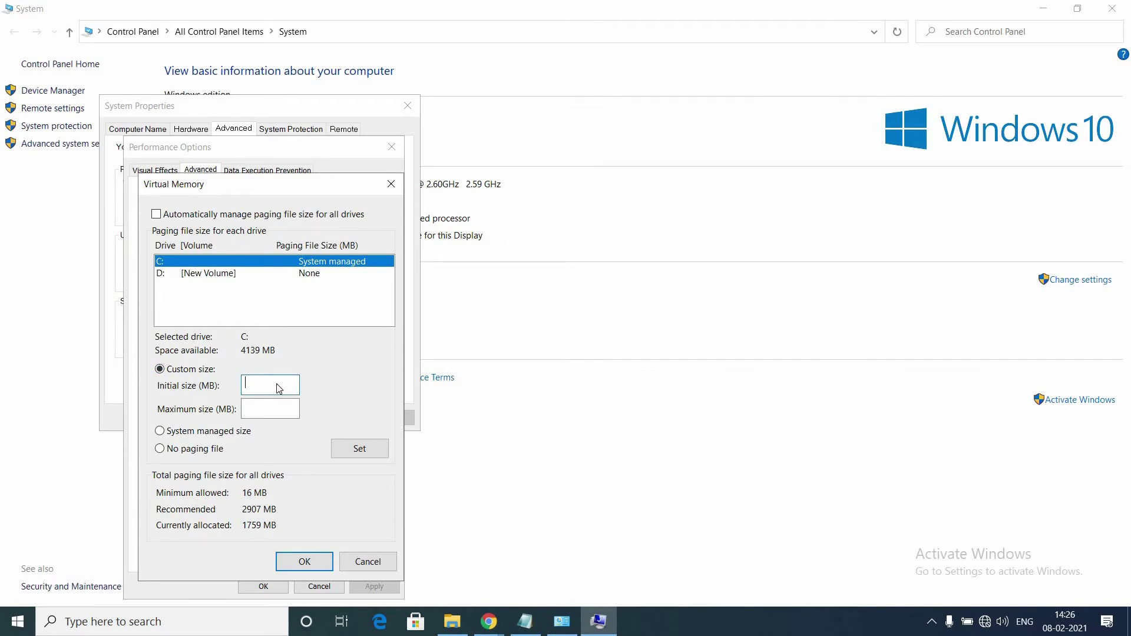
pyautogui.press('super')
# Launch Calculator, compute 1024 × 4 × 2 = 8,192, and copy the result.
pyautogui.write('calc')
pyautogui.press('Return')
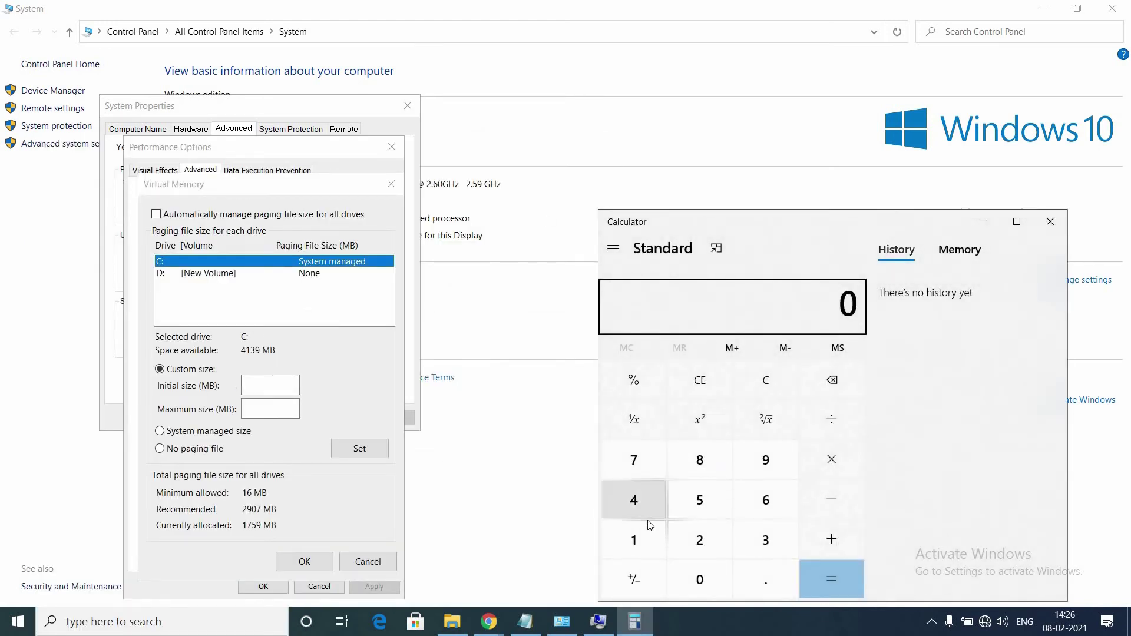
pyautogui.write('1024')
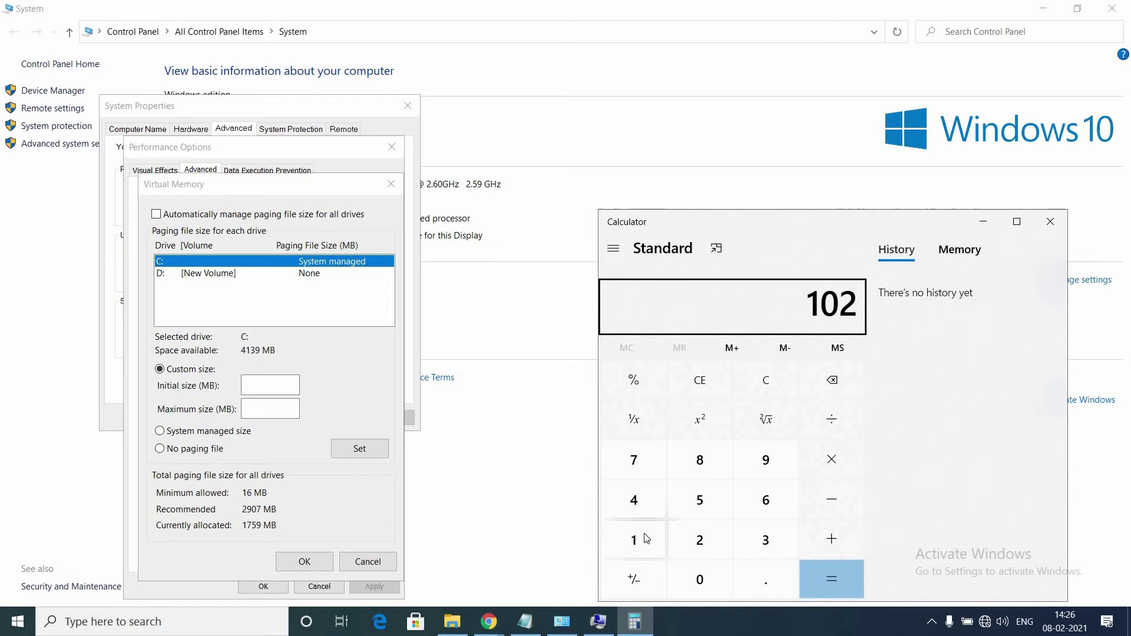
pyautogui.click(839, 465)
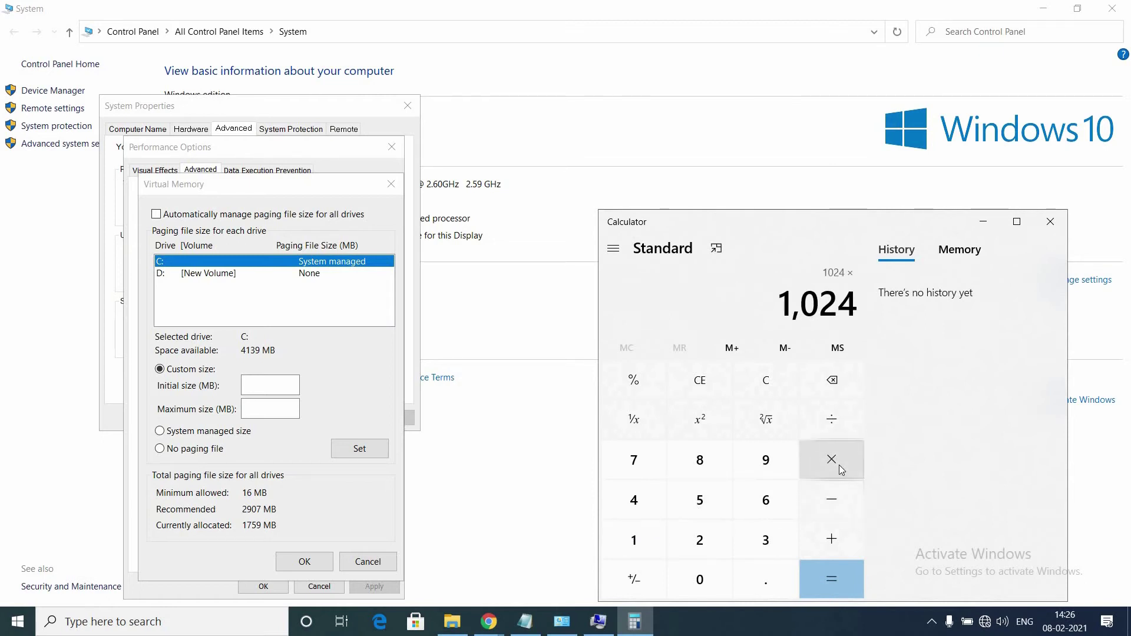
pyautogui.write('4')
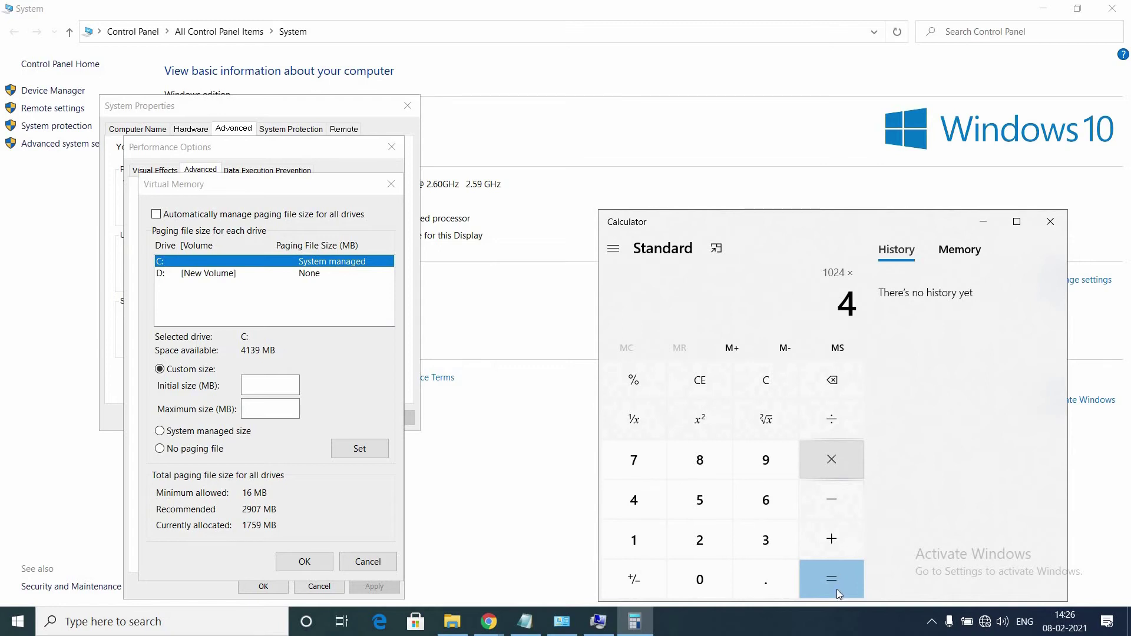
pyautogui.click(836, 589)
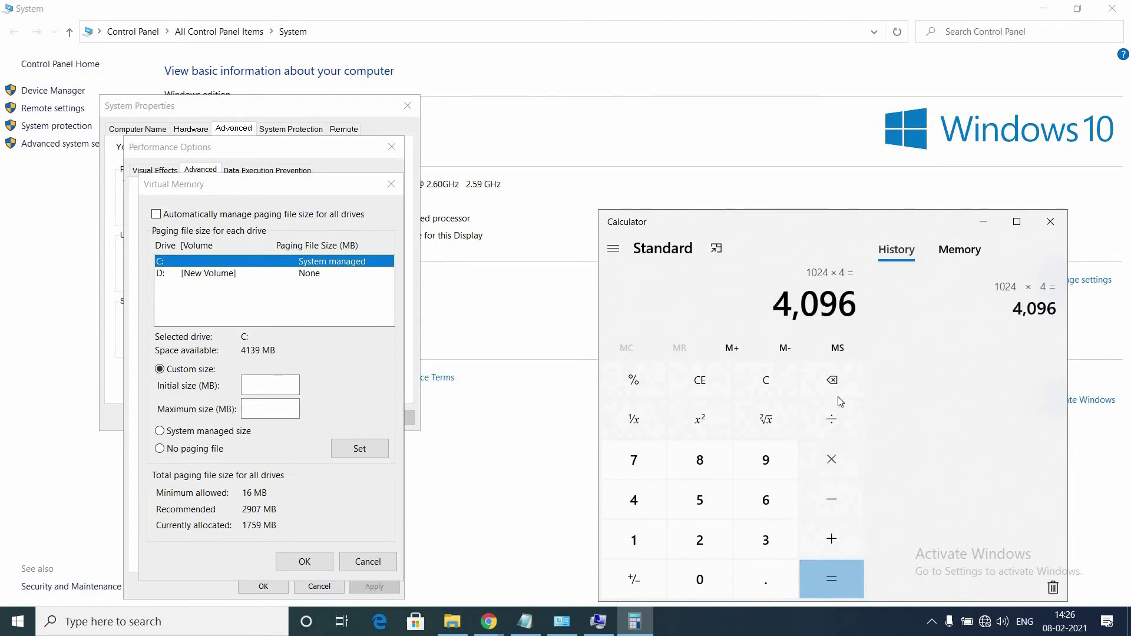
pyautogui.click(831, 459)
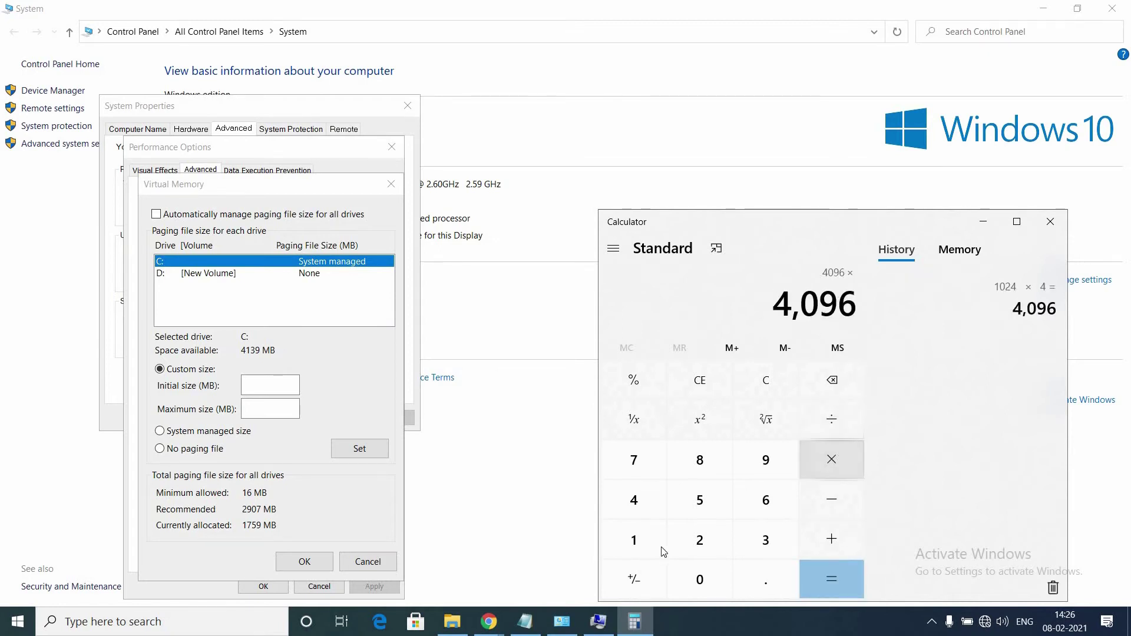
pyautogui.write('2')
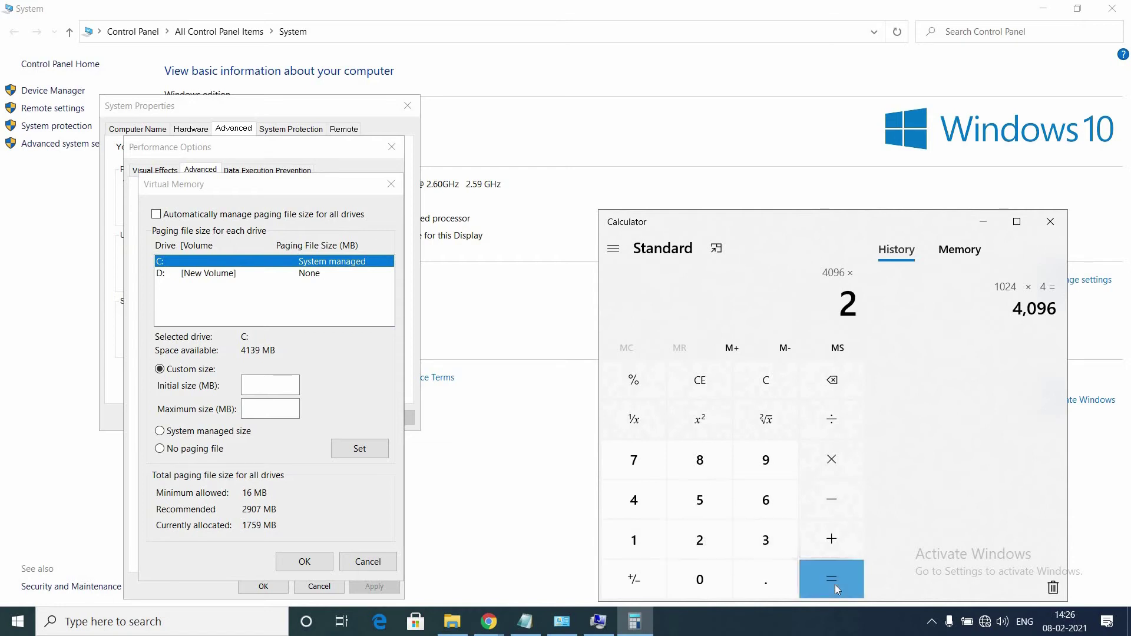
pyautogui.click(835, 584)
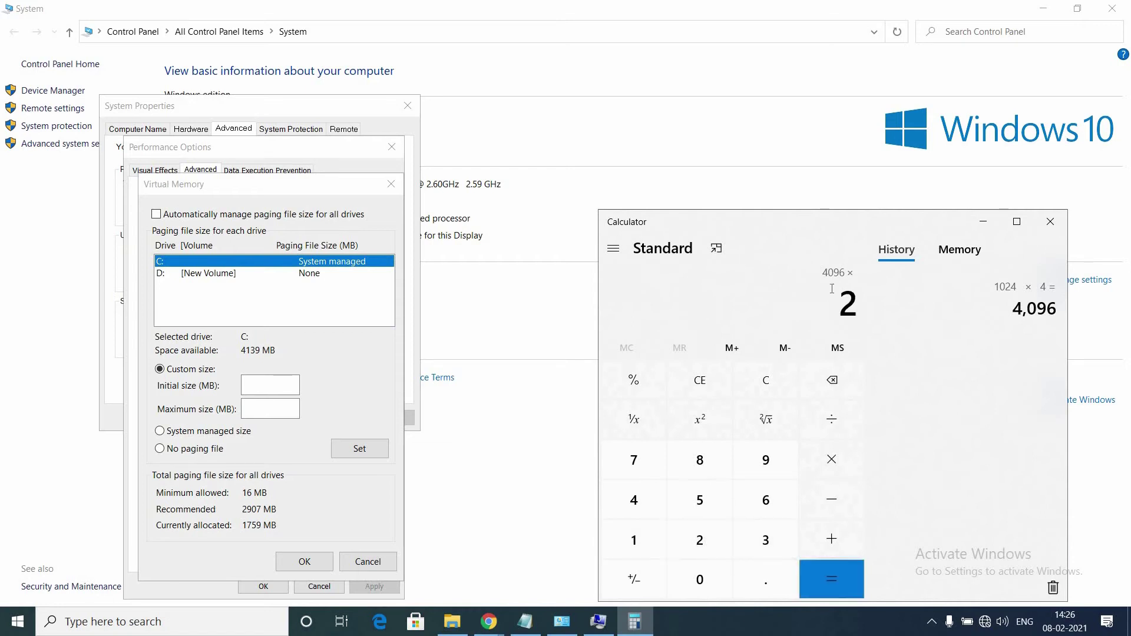
pyautogui.rightClick(852, 310)
pyautogui.click(872, 312)
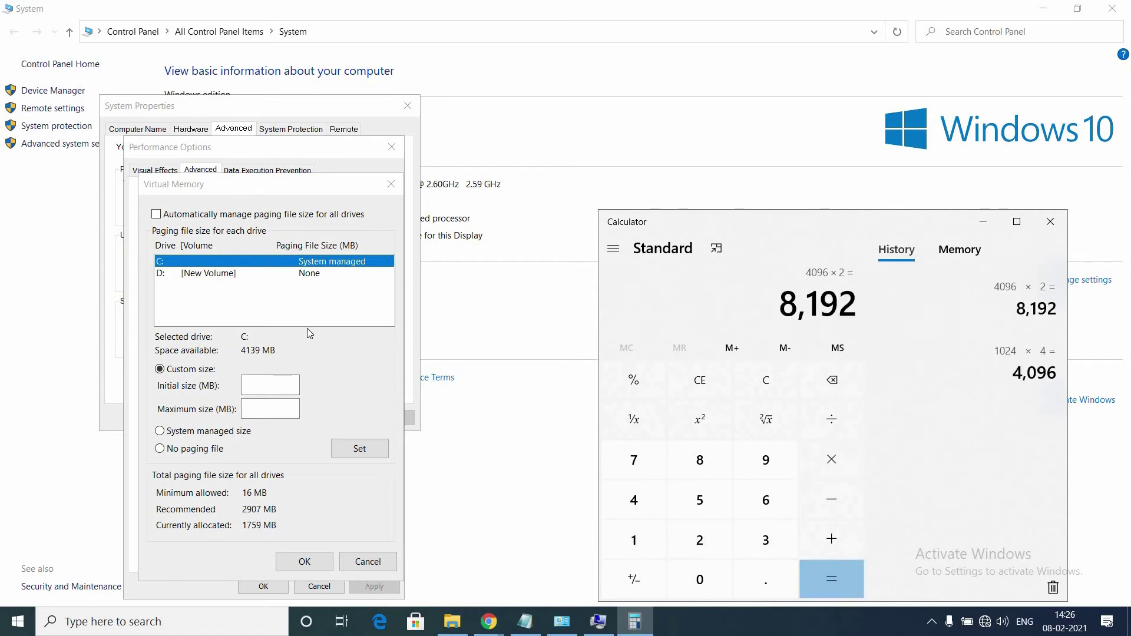
# Try an 8192 MB initial and maximum paging file on C:, dismissing the insufficient-space warning.
pyautogui.click(272, 379)
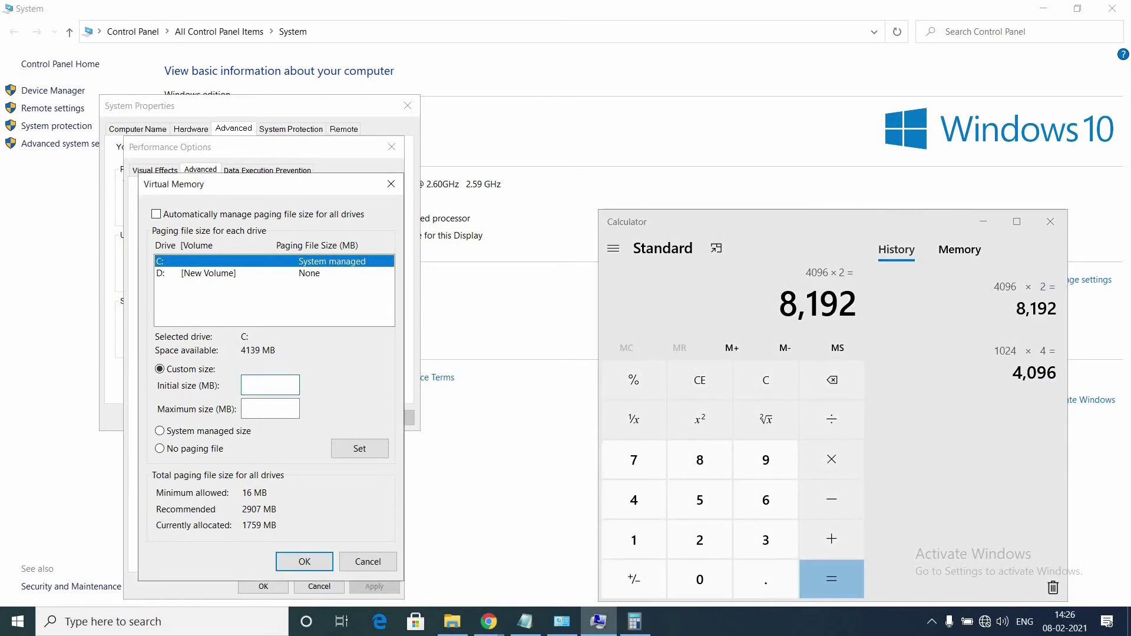
pyautogui.write('8192')
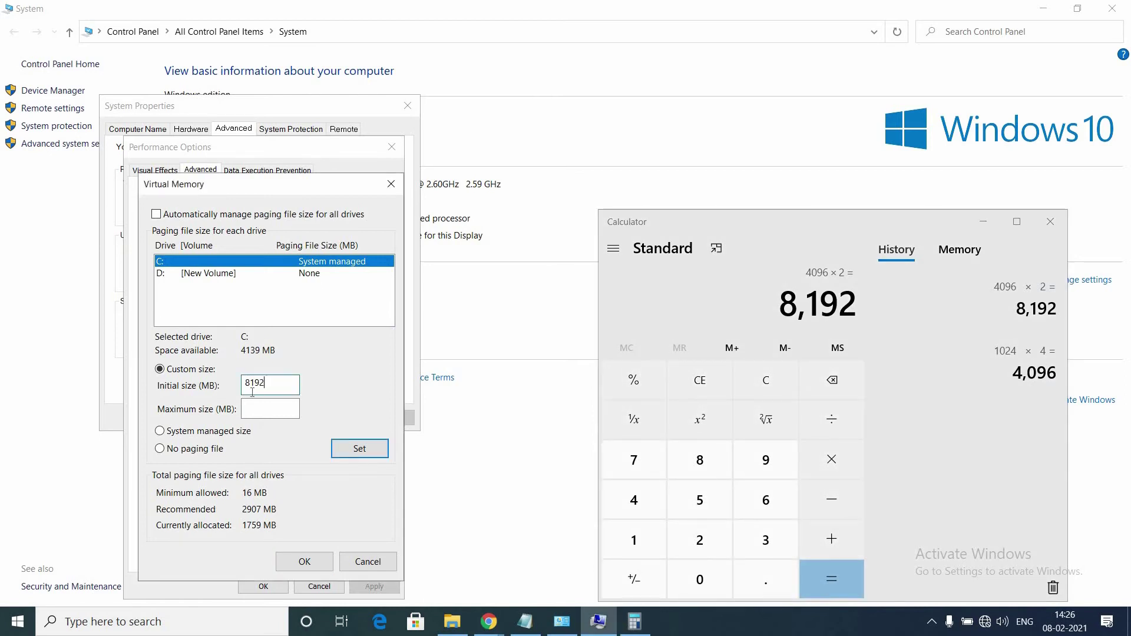
pyautogui.click(265, 401)
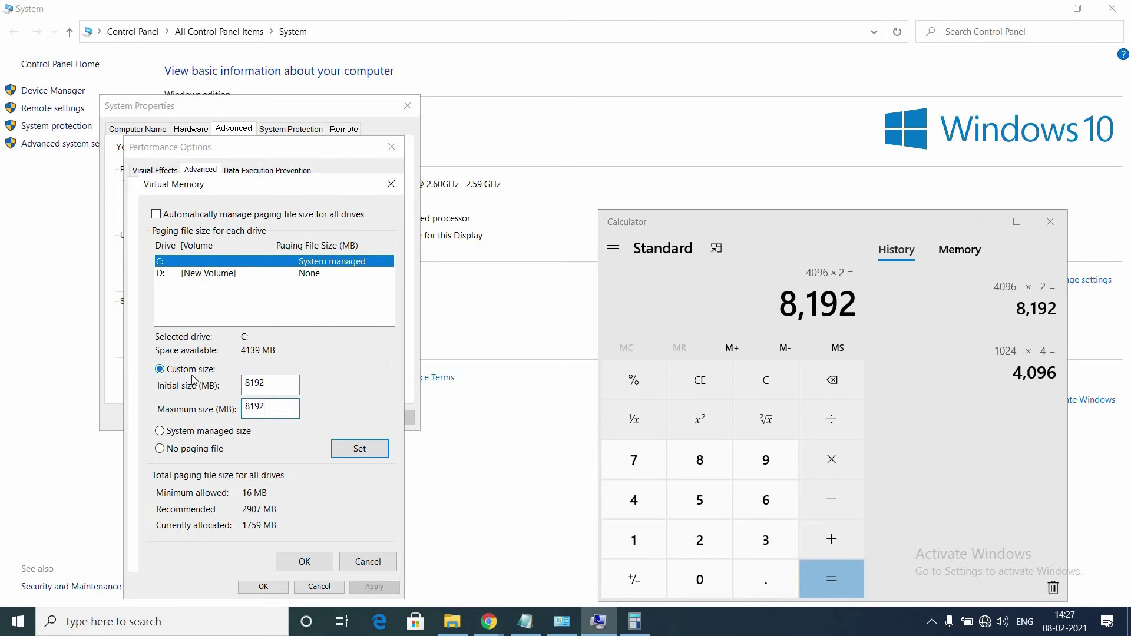
pyautogui.click(359, 448)
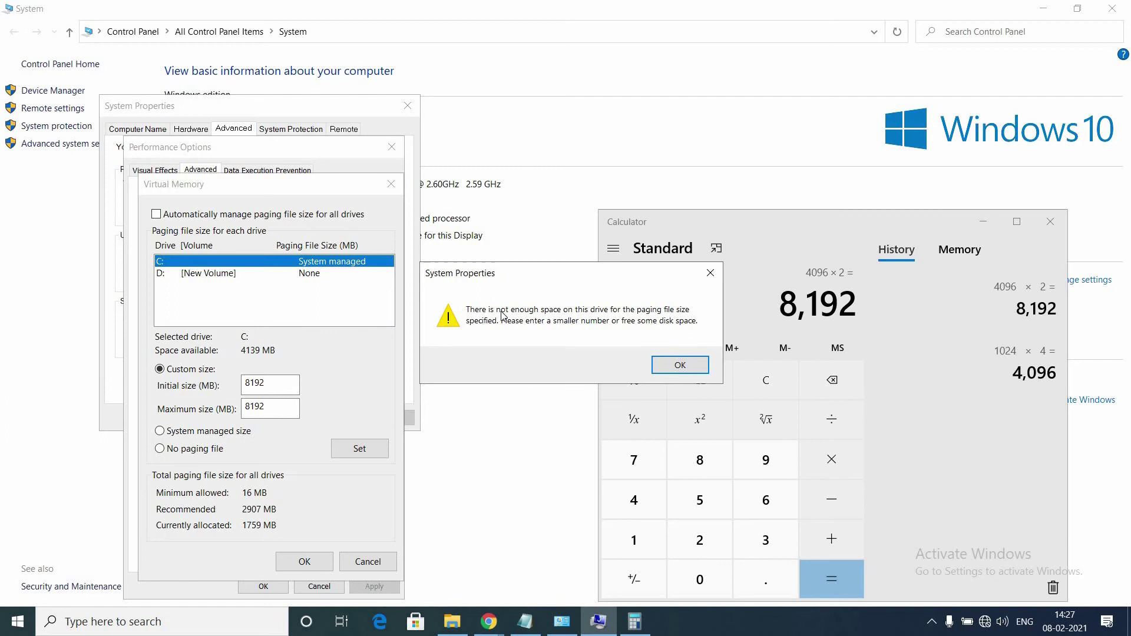
pyautogui.click(699, 363)
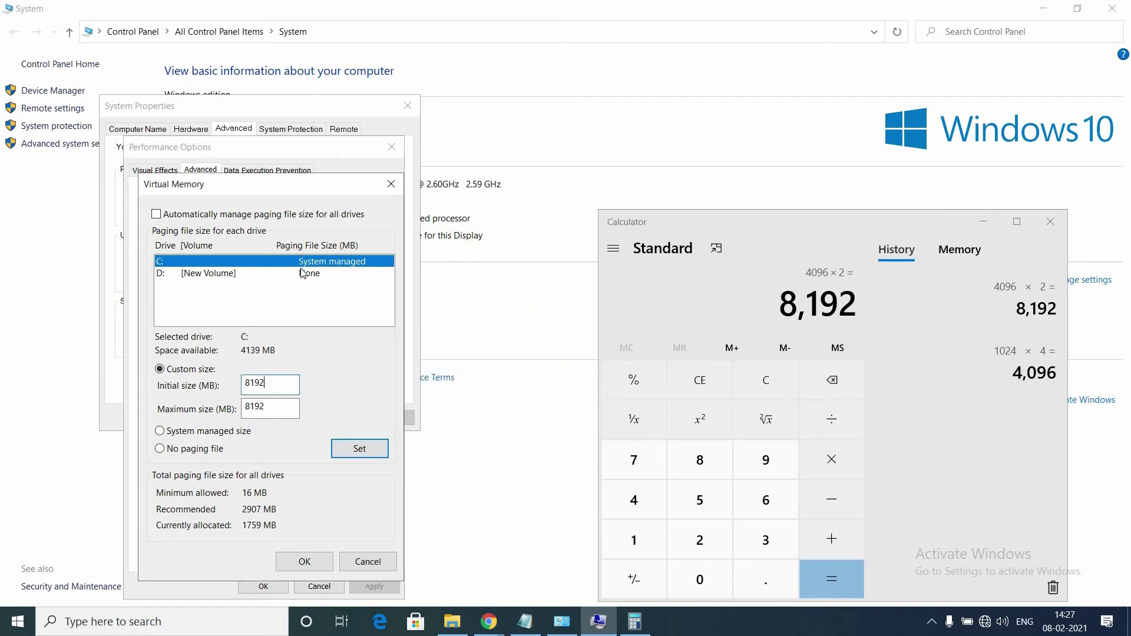
# Set a Custom 8192 MB initial and maximum paging file on drive D:.
pyautogui.click(302, 273)
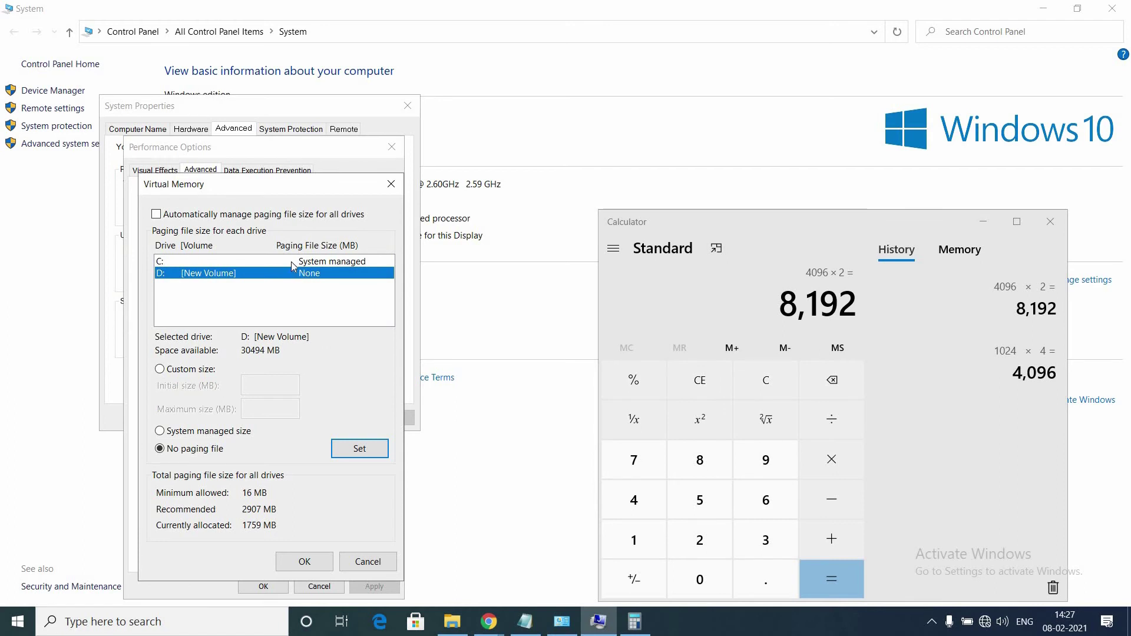
pyautogui.click(296, 263)
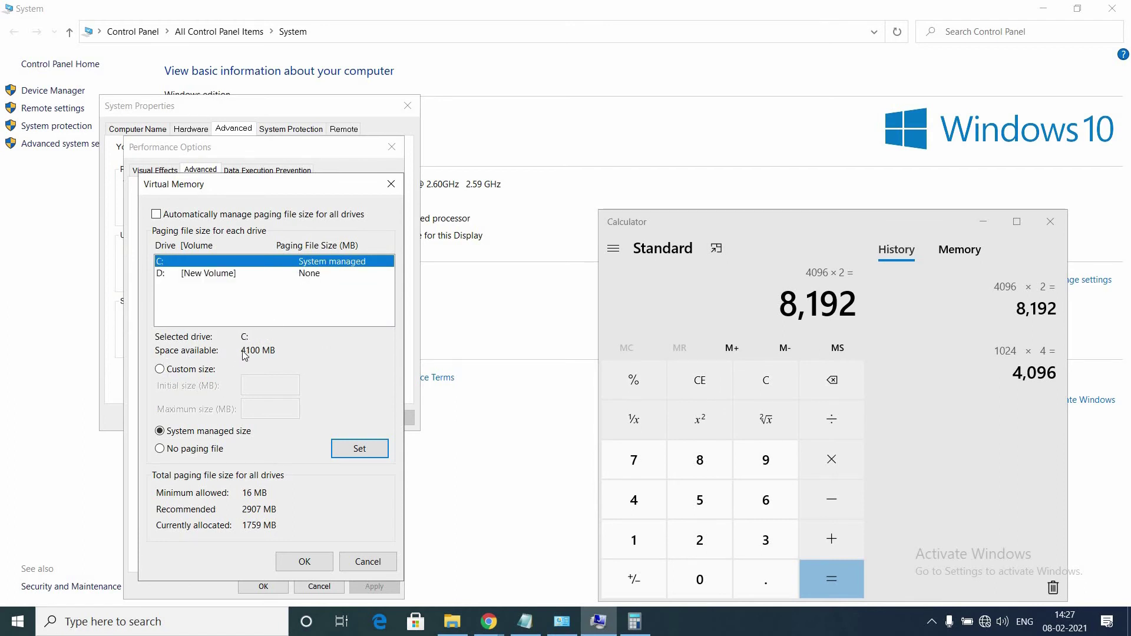
pyautogui.click(314, 277)
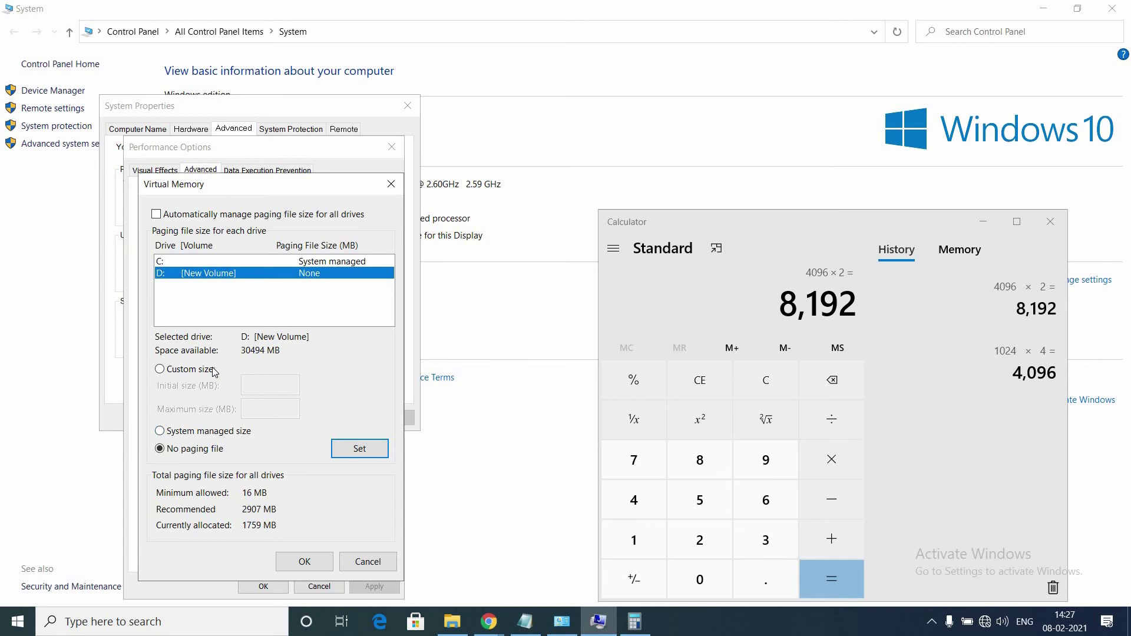
pyautogui.click(160, 369)
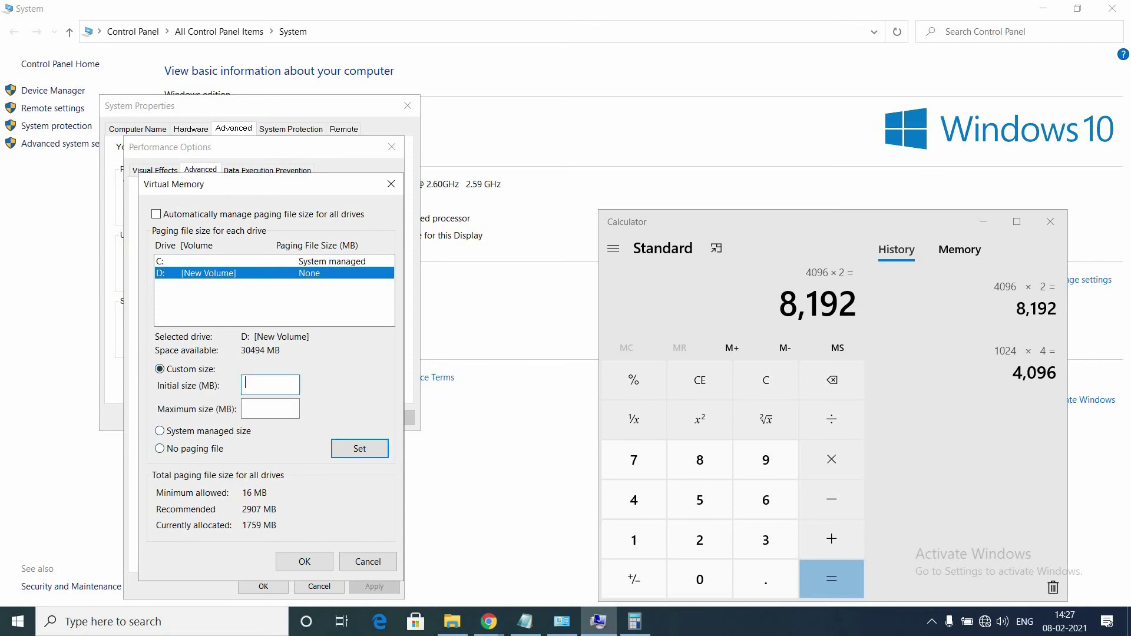
pyautogui.click(270, 408)
pyautogui.write('81')
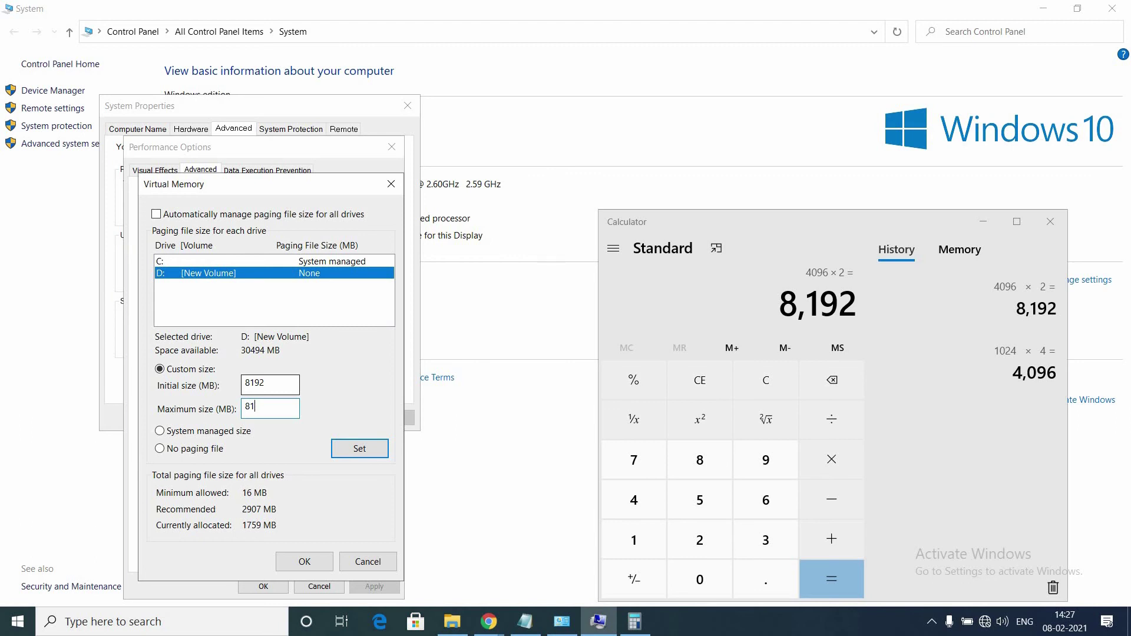
pyautogui.write('92')
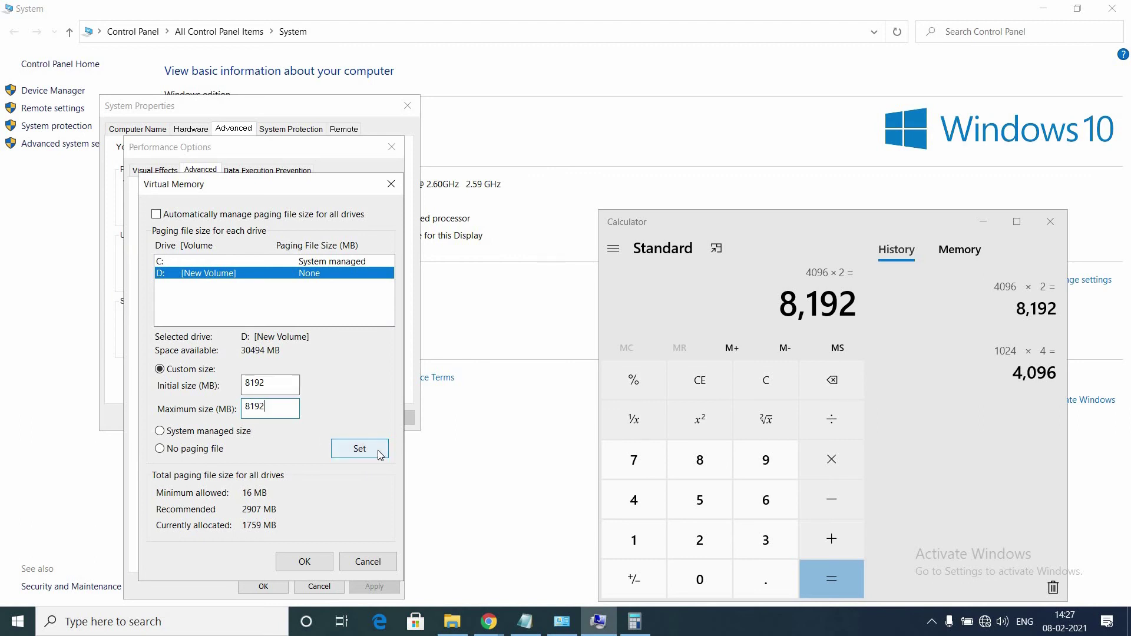
pyautogui.click(377, 450)
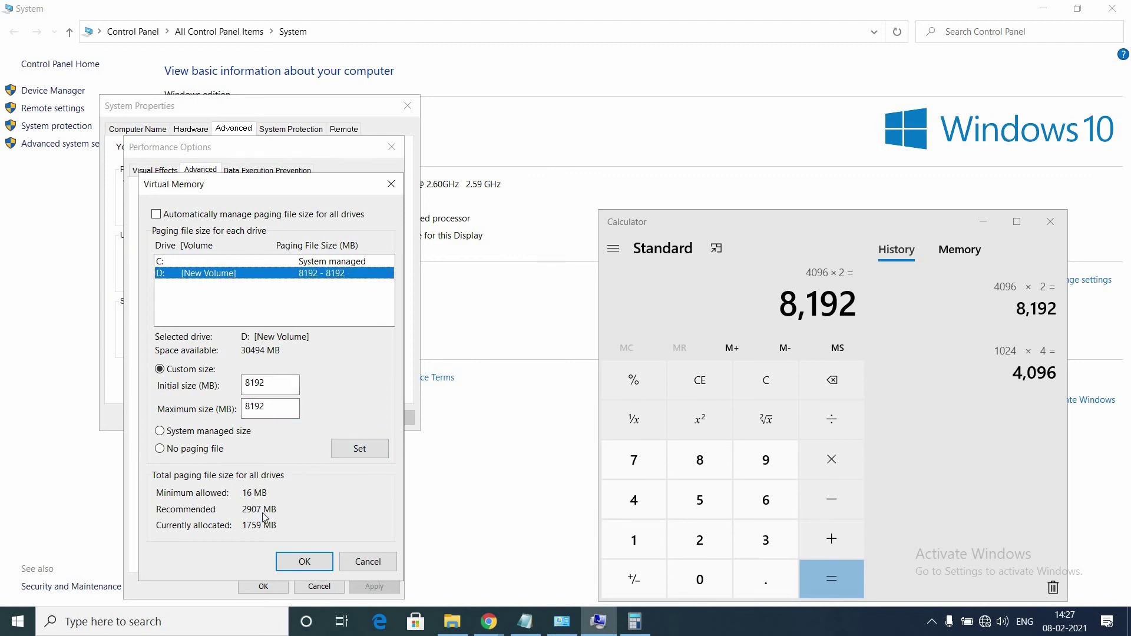
# Confirm the 9951 MB paging file change through all dialogs, choose Restart Later, and close Calculator.
pyautogui.click(323, 566)
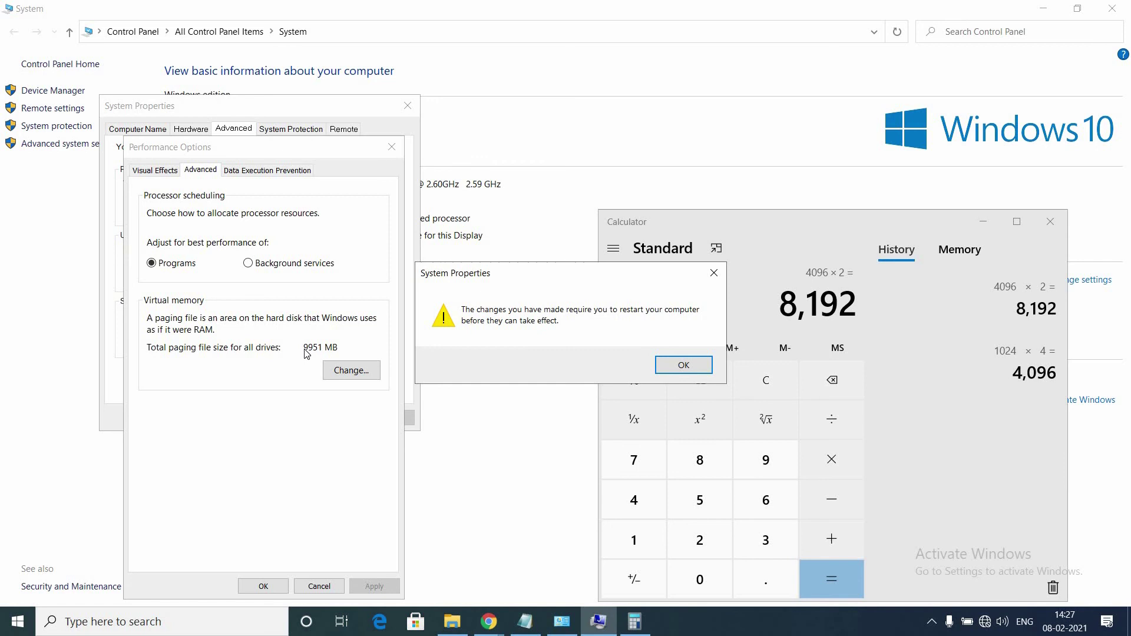
pyautogui.click(702, 370)
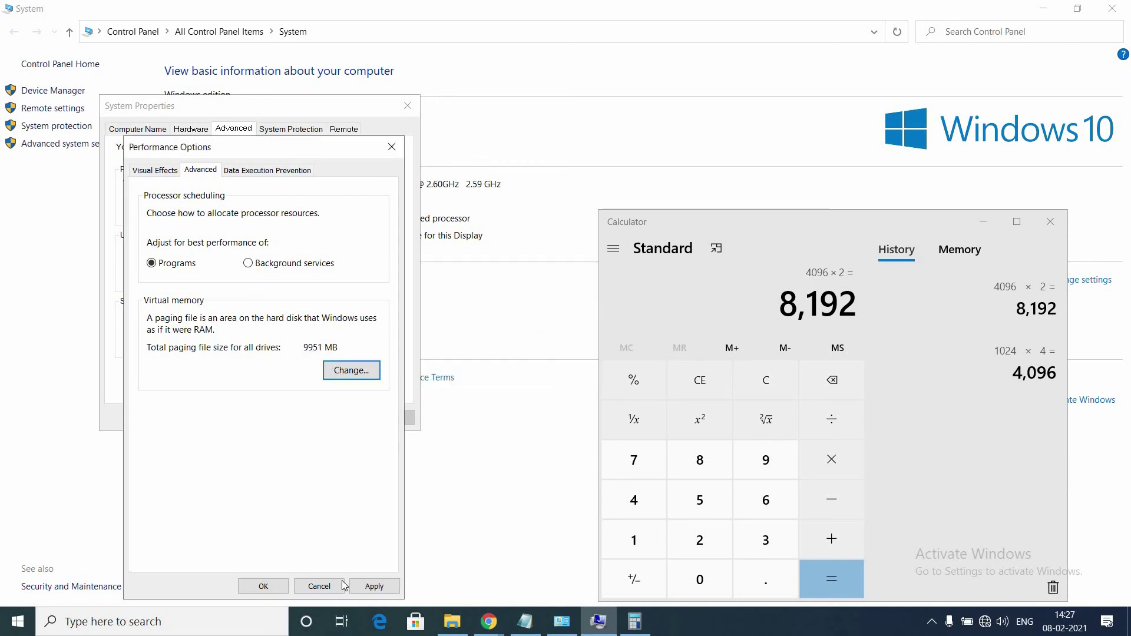
pyautogui.click(263, 586)
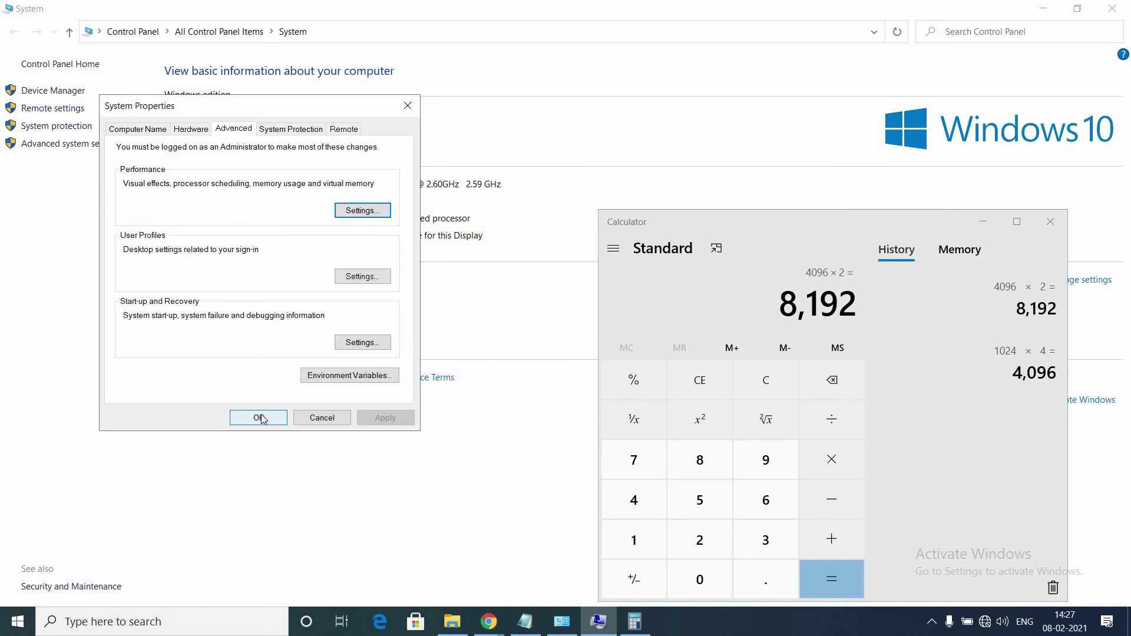
pyautogui.click(260, 416)
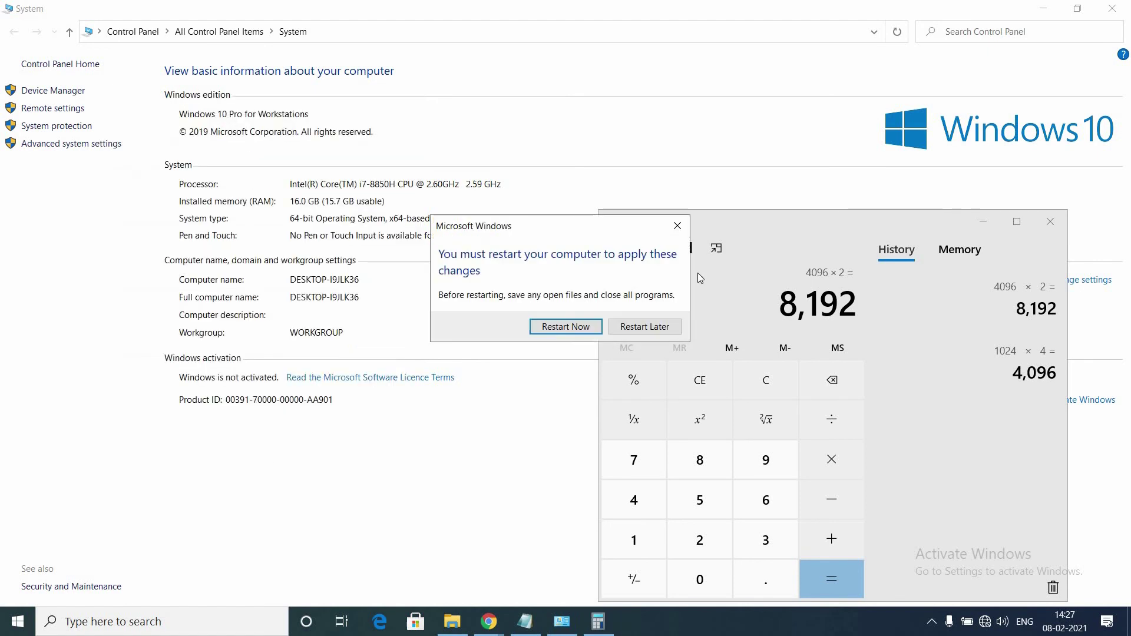
pyautogui.click(635, 327)
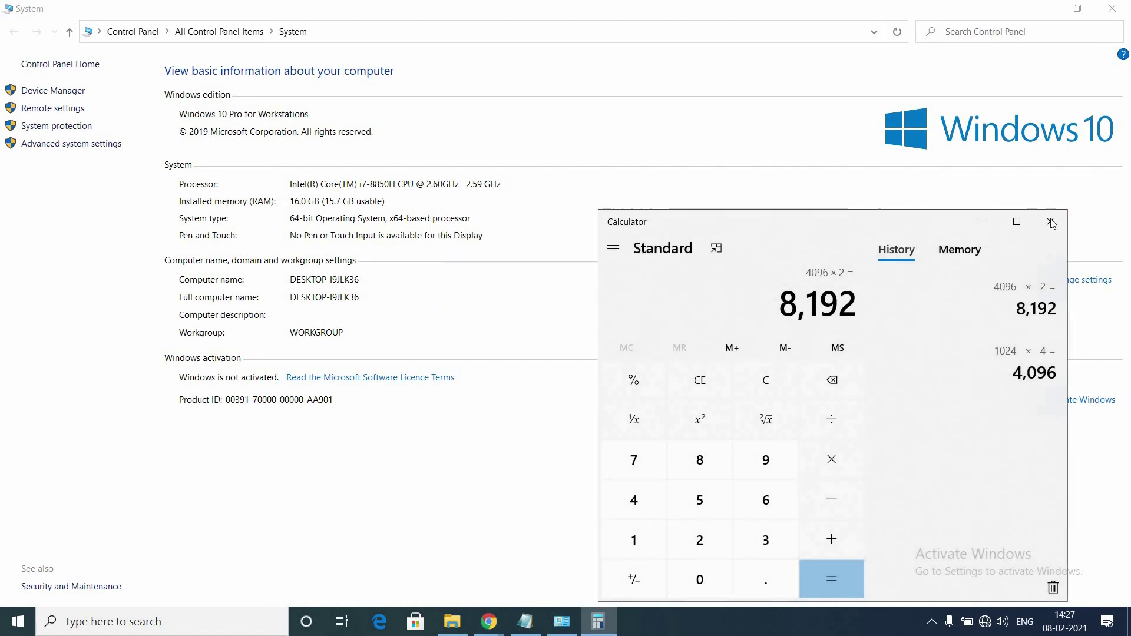
pyautogui.hotkey('alt', 'F4')
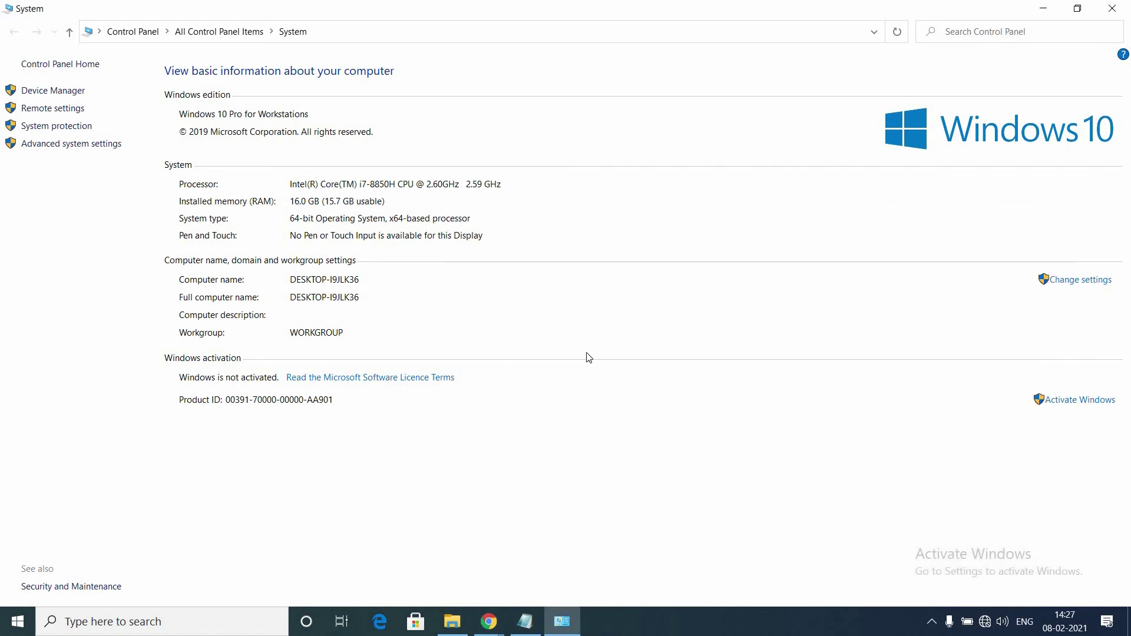